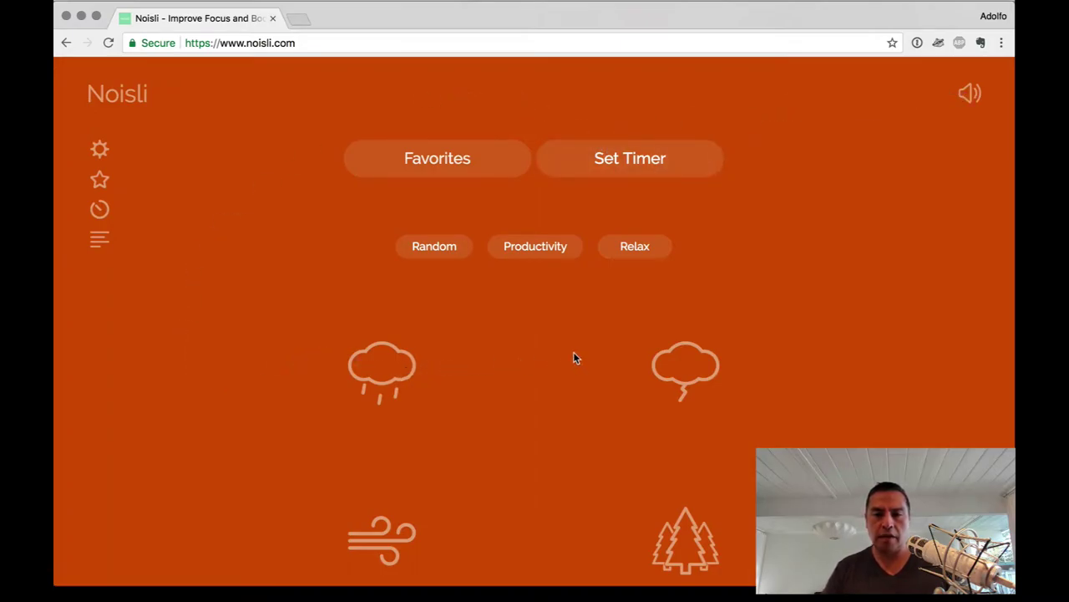
Preview the Rain and thunderstorm sounds one after the other, switching each off after listening.
{"action": "scroll", "coordinate": [542, 334], "scroll_direction": "down", "scroll_amount": 1}
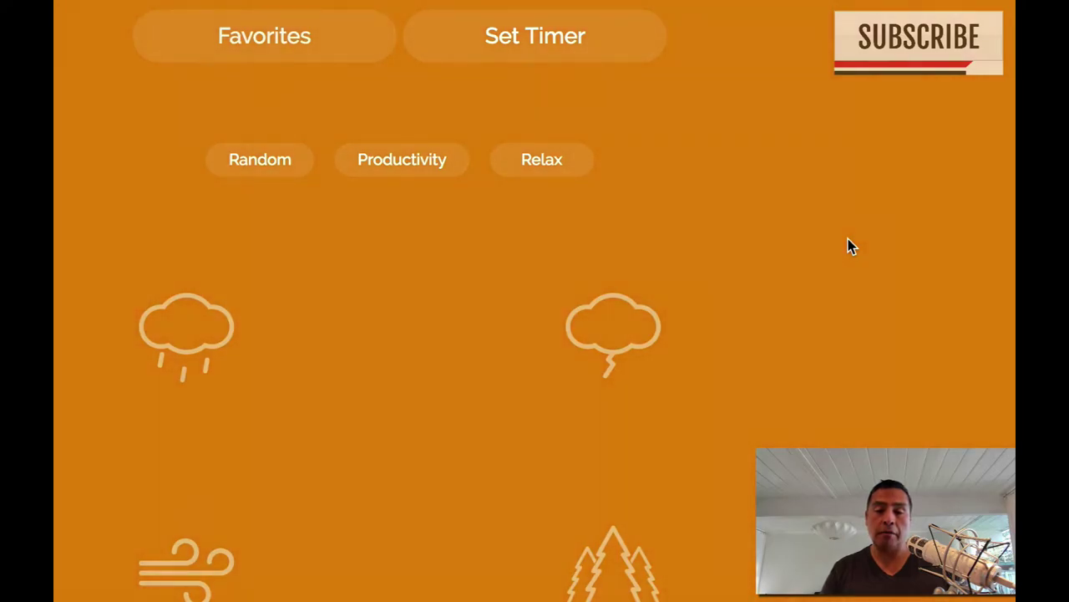
{"action": "scroll", "coordinate": [271, 342], "scroll_direction": "down", "scroll_amount": 3}
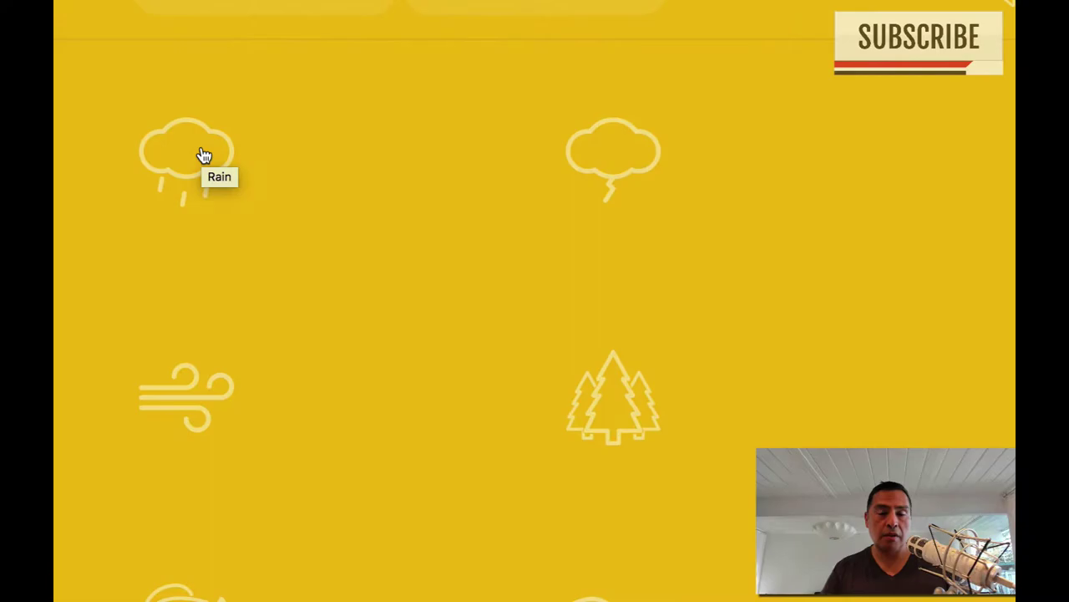
{"action": "left_click", "coordinate": [203, 156]}
{"action": "left_click", "coordinate": [202, 154]}
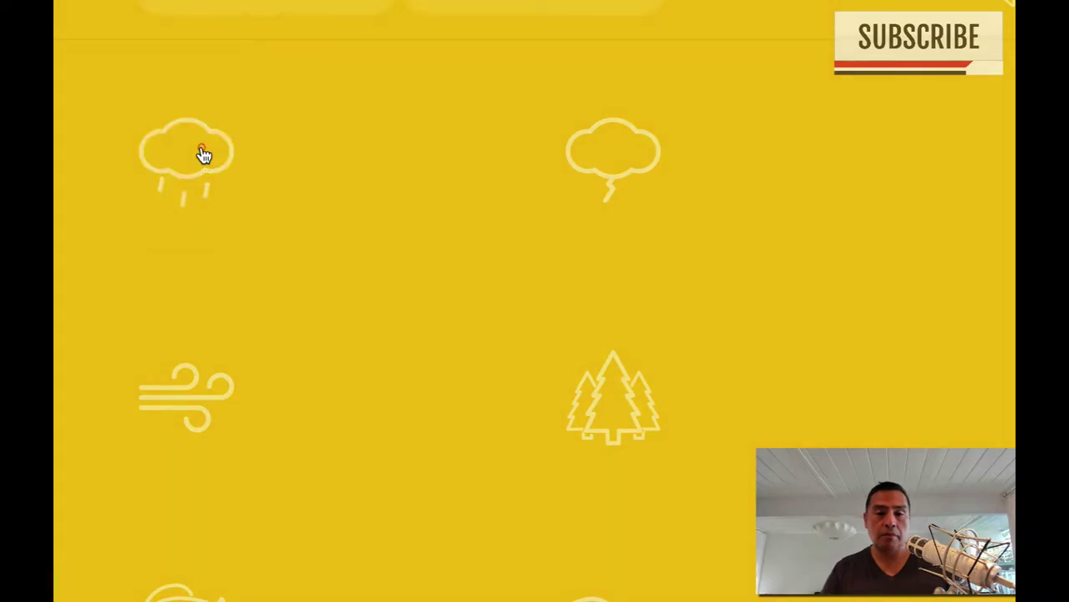
{"action": "left_click", "coordinate": [609, 152]}
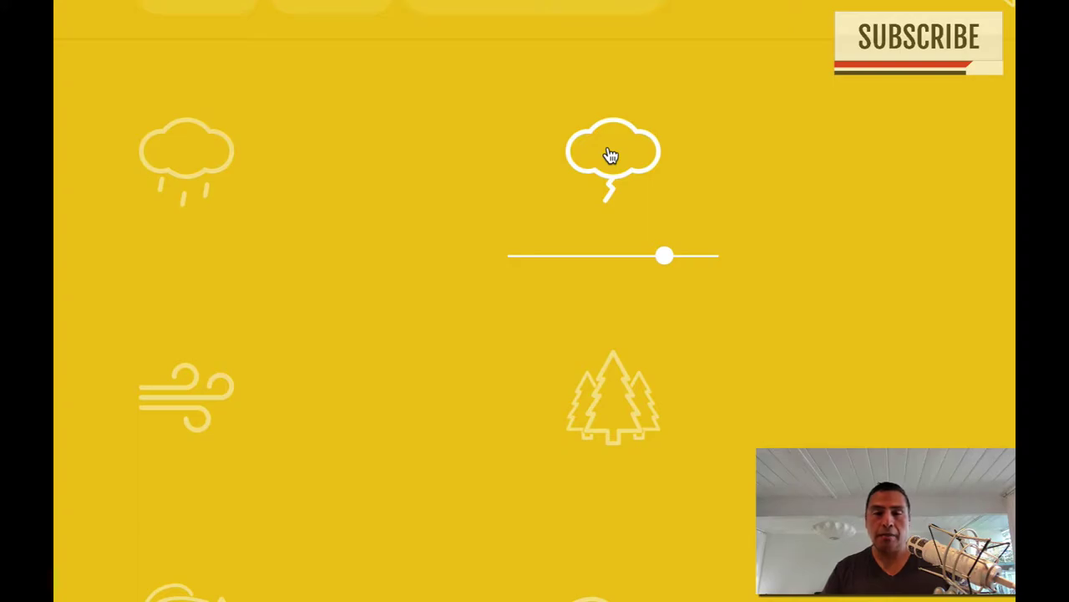
{"action": "left_click", "coordinate": [393, 212]}
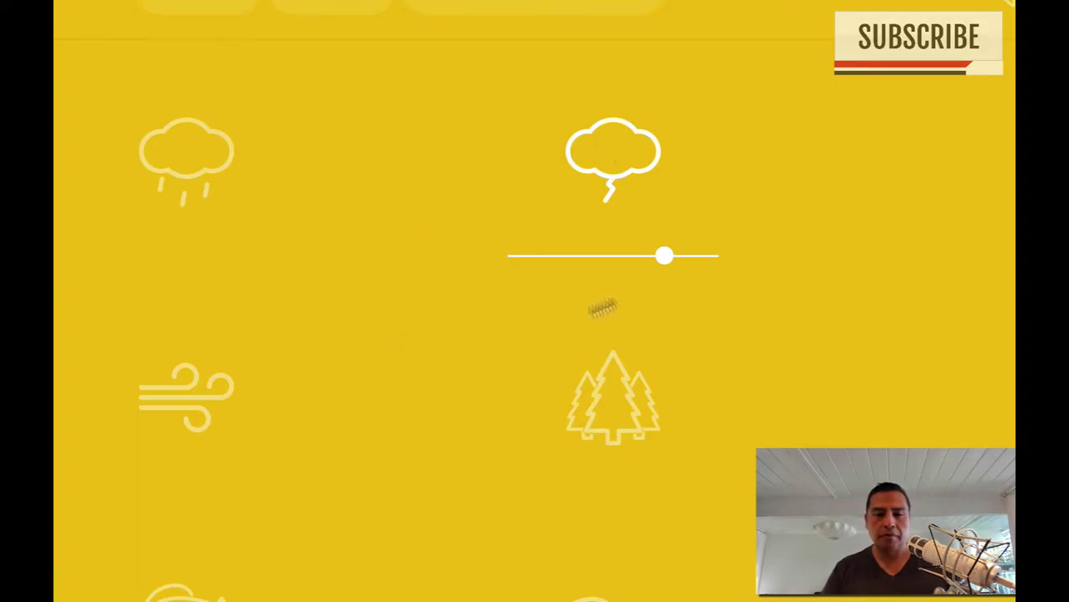
{"action": "left_click", "coordinate": [621, 170]}
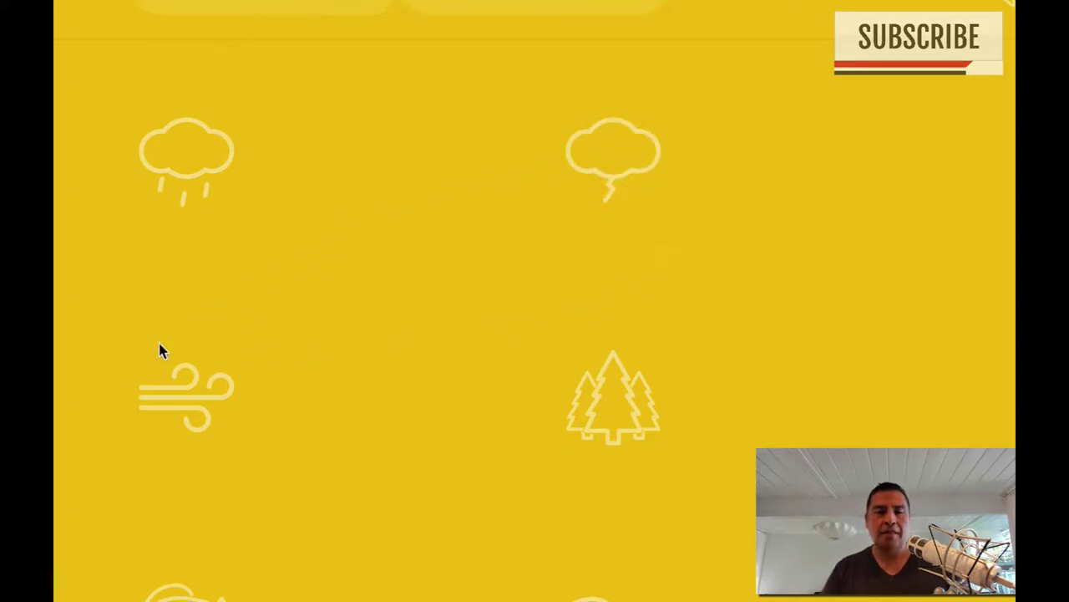
Preview the wind and forest sounds in turn, switching each off after listening.
{"action": "left_click", "coordinate": [183, 394]}
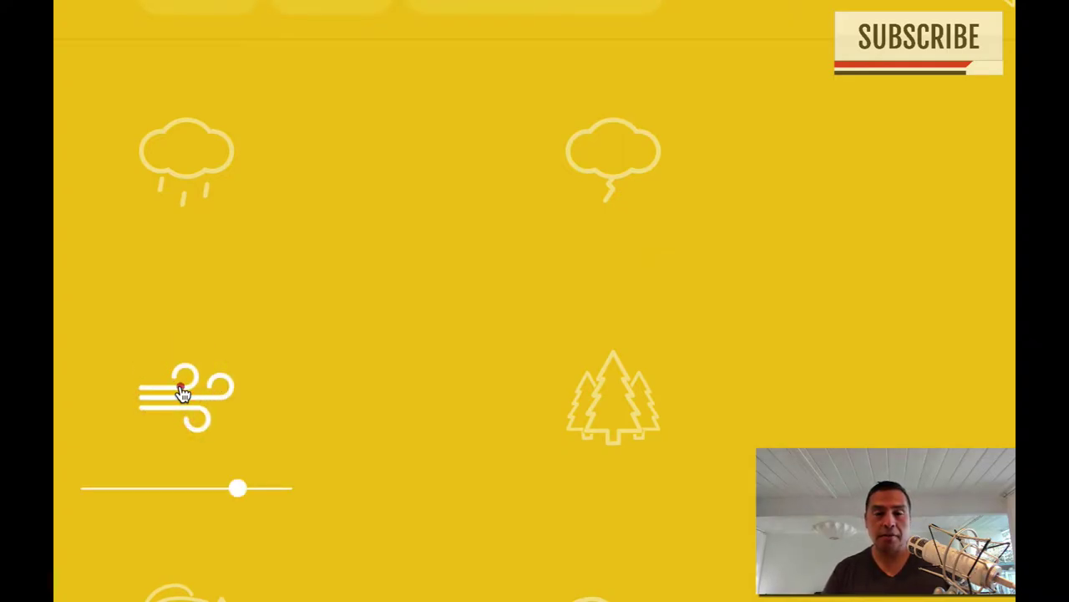
{"action": "left_click", "coordinate": [183, 394]}
{"action": "left_click", "coordinate": [627, 425]}
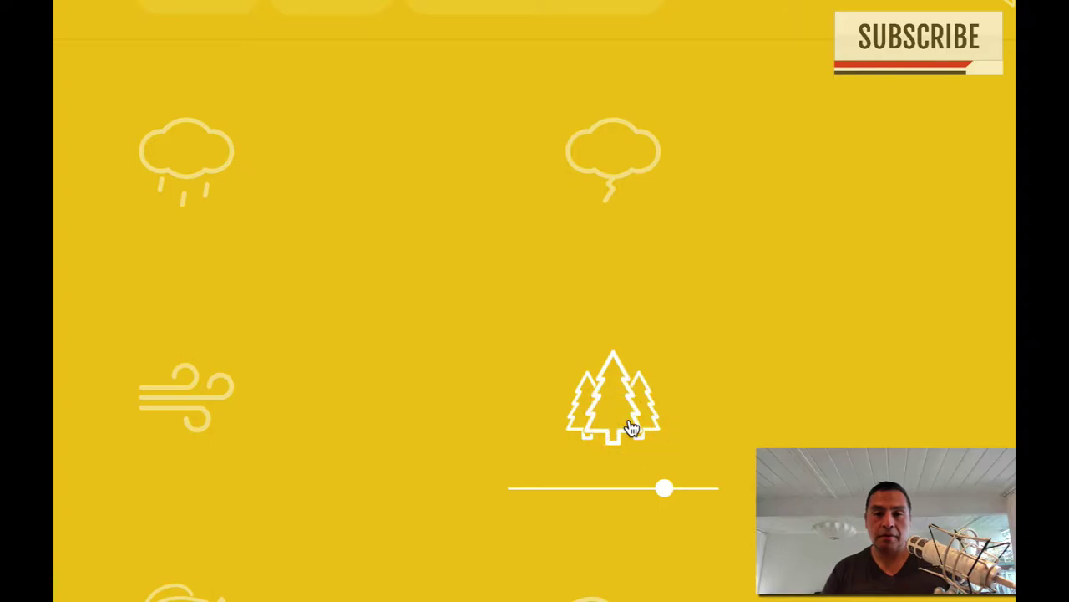
{"action": "left_click", "coordinate": [633, 427]}
Preview the rustling leaves and flowing stream sounds.
{"action": "scroll", "coordinate": [632, 426], "scroll_direction": "down", "scroll_amount": 4}
{"action": "left_click", "coordinate": [208, 293]}
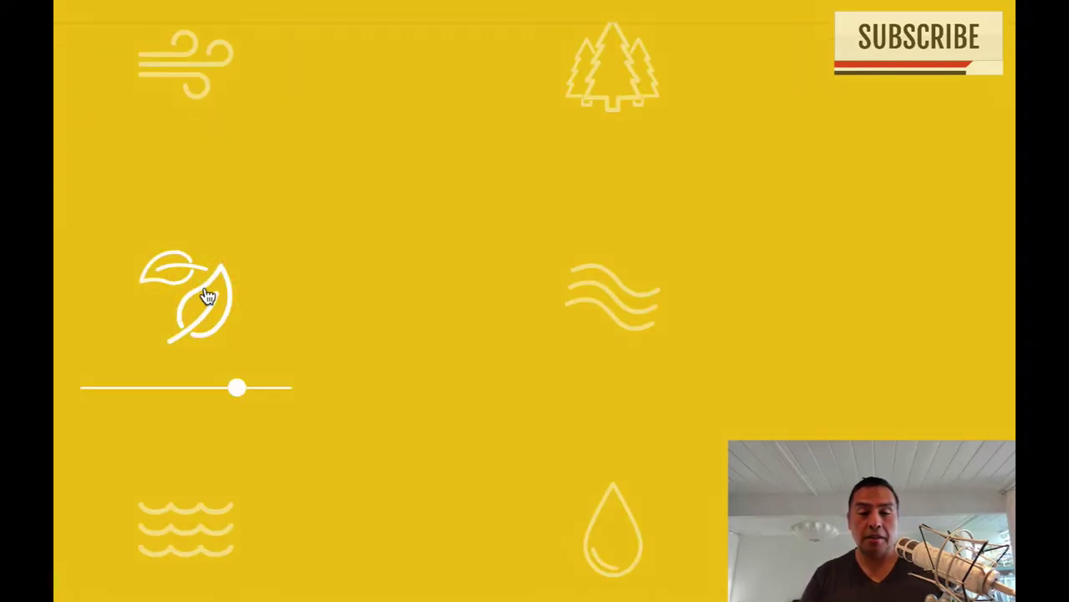
{"action": "left_click", "coordinate": [633, 304]}
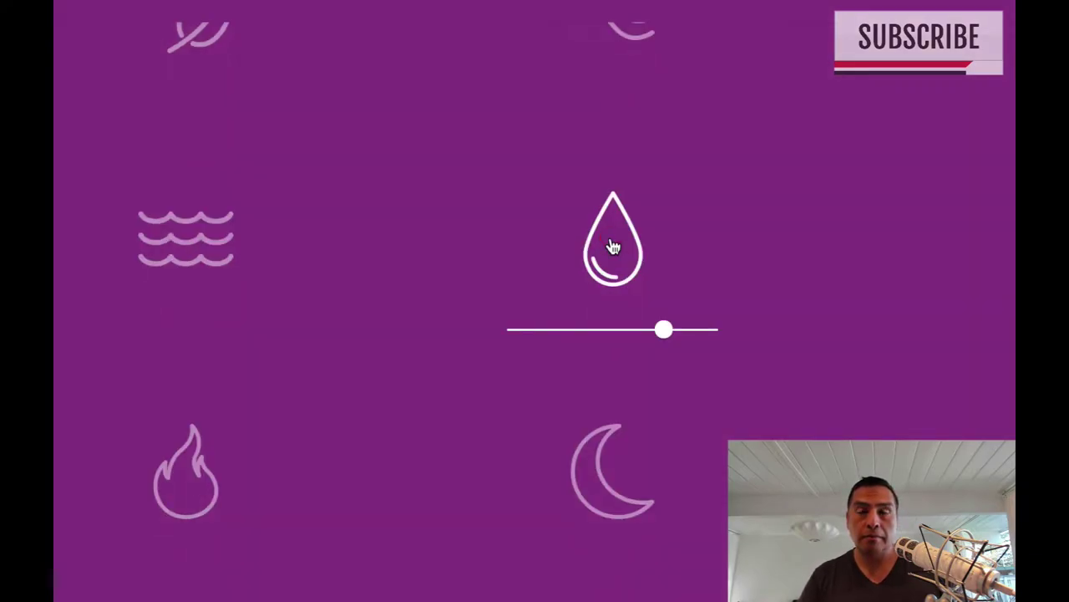
Preview the fire and night sounds in turn, switching each off after listening.
{"action": "double_click", "coordinate": [150, 475]}
{"action": "left_click", "coordinate": [165, 467]}
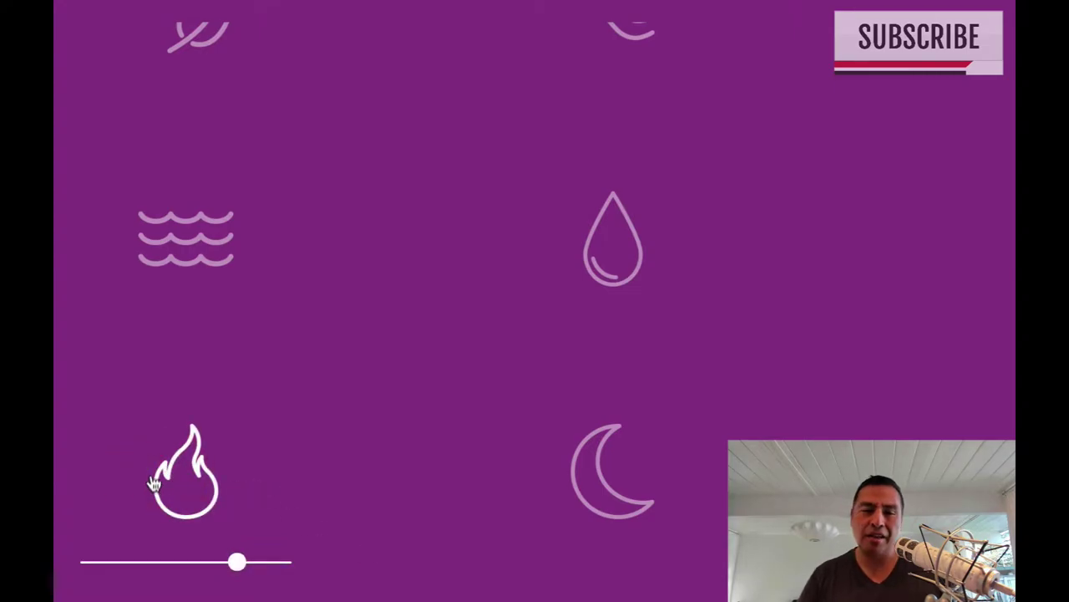
{"action": "left_click", "coordinate": [182, 481]}
{"action": "left_click", "coordinate": [622, 465]}
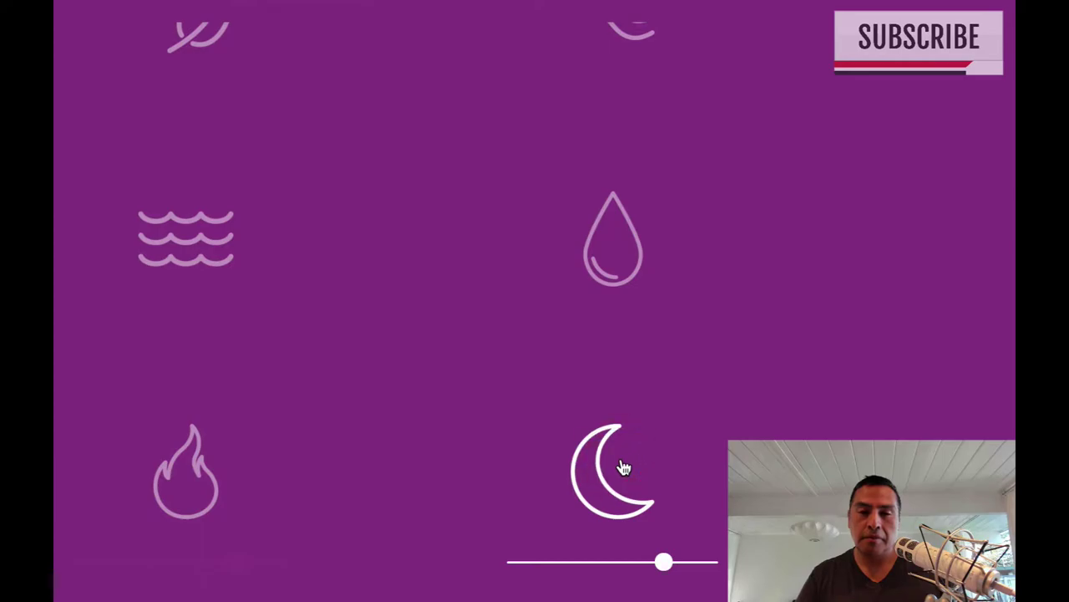
{"action": "left_click", "coordinate": [622, 466]}
Preview the train and fan sounds, switching each off after listening.
{"action": "scroll", "coordinate": [255, 281], "scroll_direction": "down", "scroll_amount": 5}
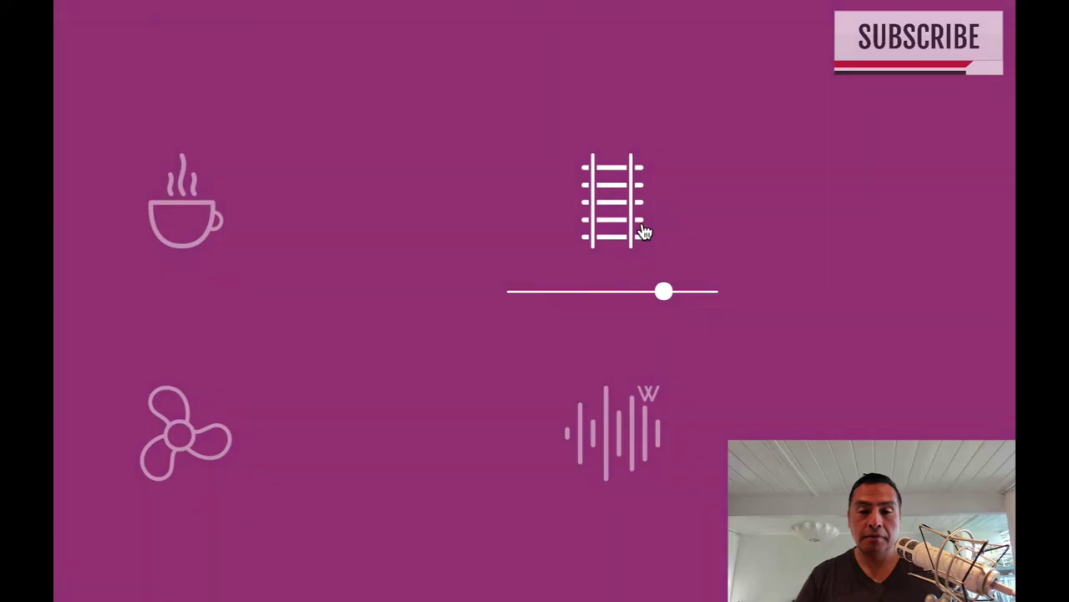
{"action": "left_click", "coordinate": [641, 231]}
{"action": "left_click", "coordinate": [196, 426]}
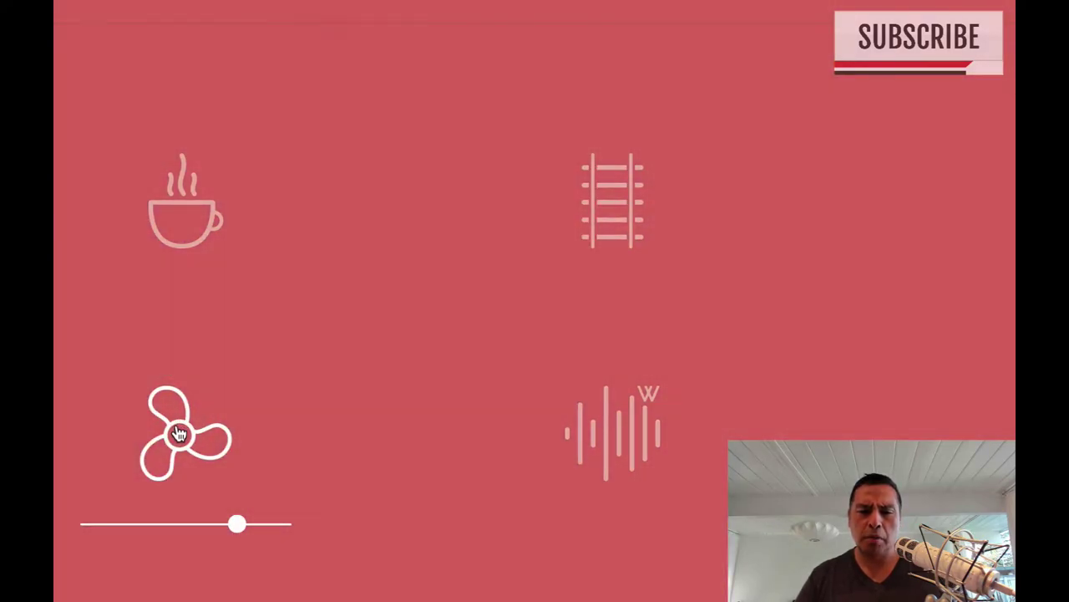
{"action": "left_click", "coordinate": [179, 433]}
Preview the noise sounds marked W, P and B in turn, switching each off after listening.
{"action": "left_click", "coordinate": [613, 441]}
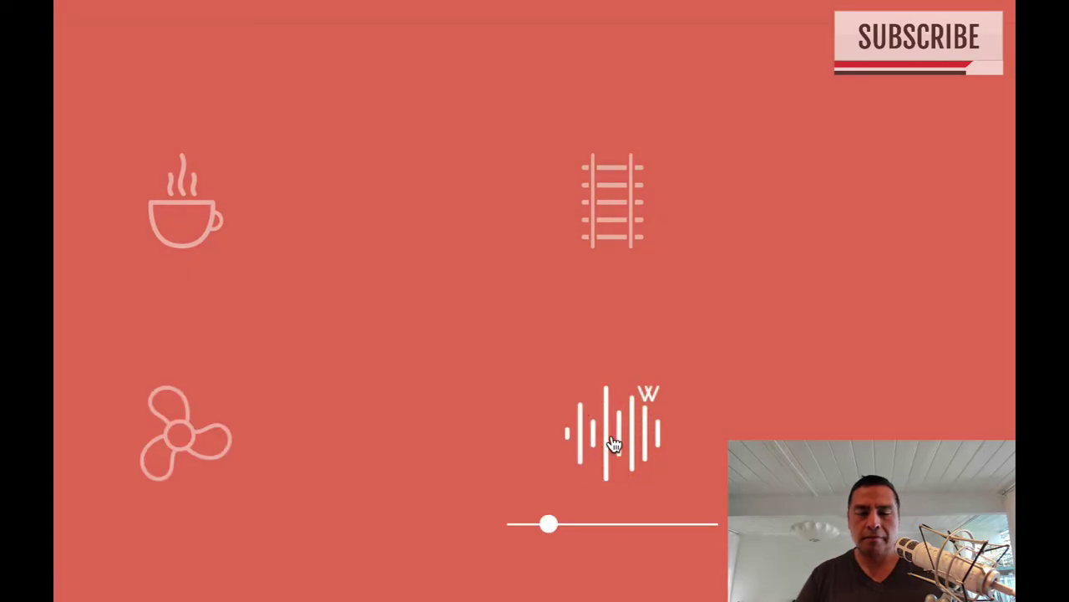
{"action": "left_click", "coordinate": [633, 436]}
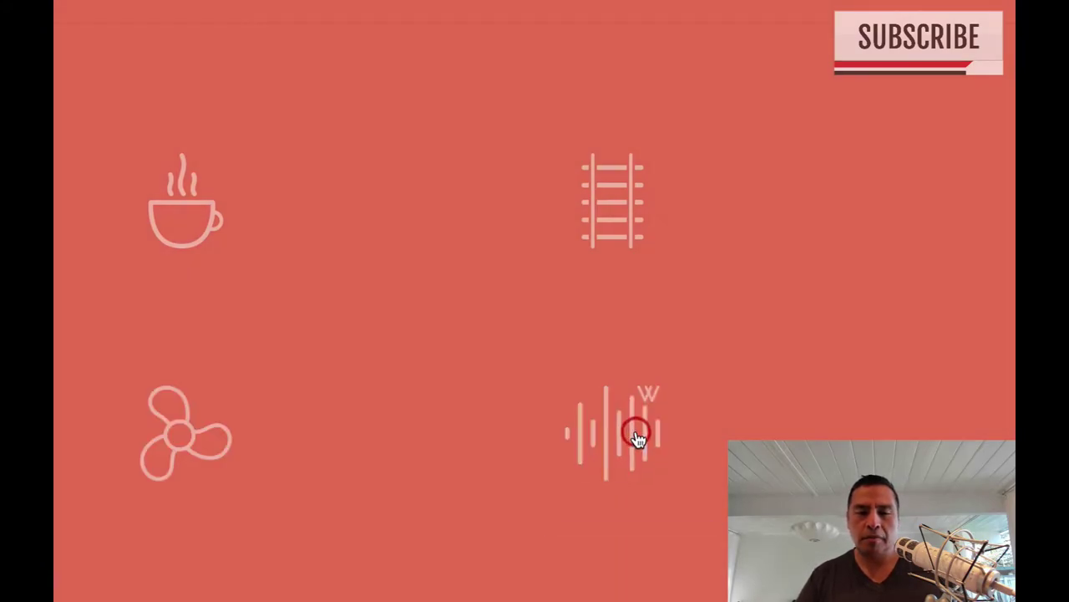
{"action": "scroll", "coordinate": [400, 467], "scroll_direction": "down", "scroll_amount": 3}
{"action": "left_click", "coordinate": [209, 461]}
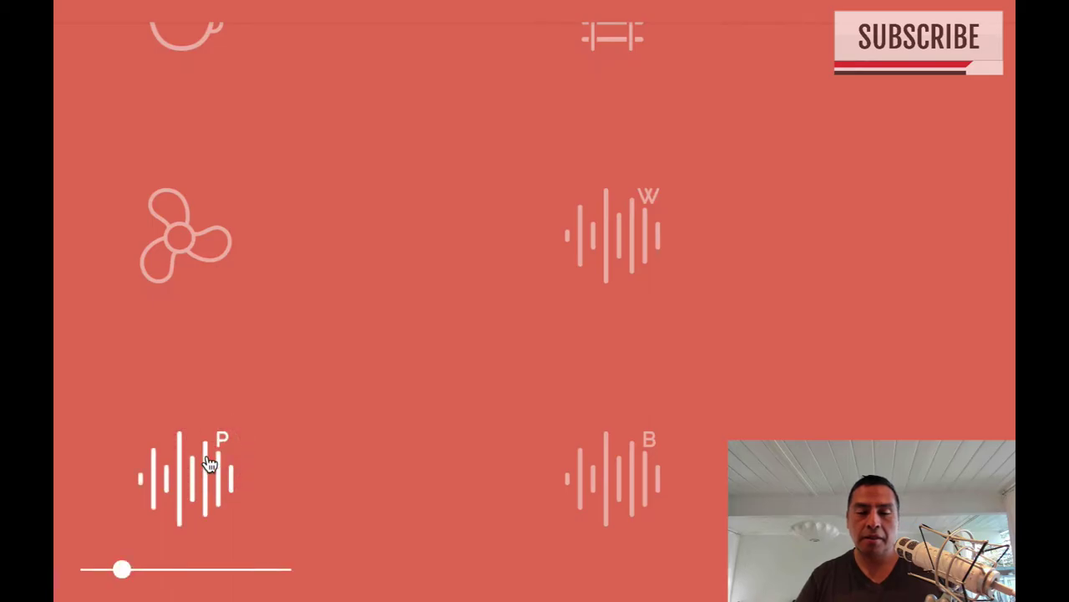
{"action": "left_click", "coordinate": [209, 464]}
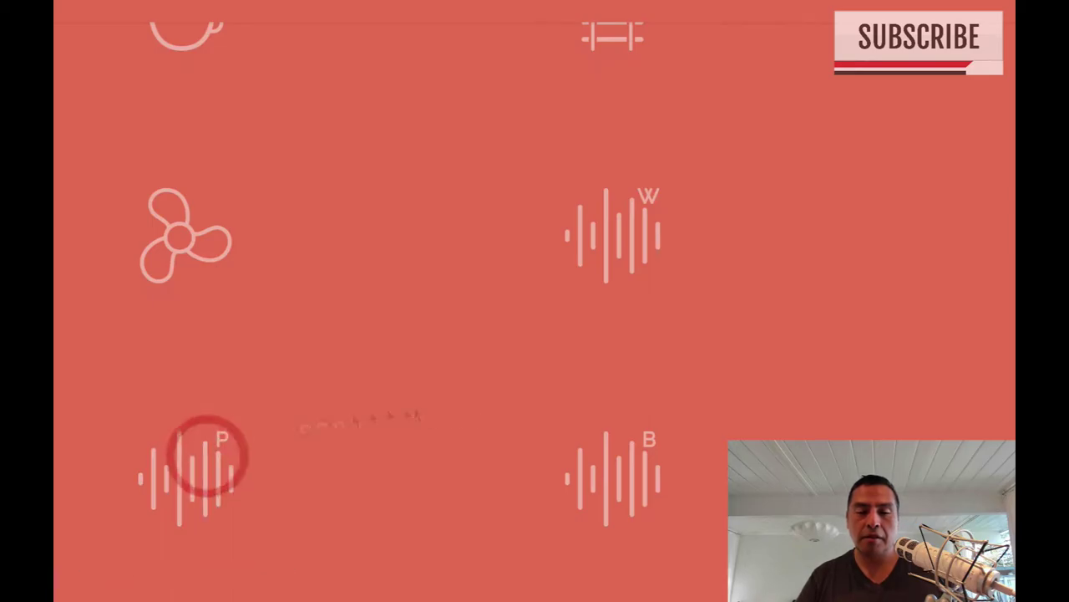
{"action": "left_click", "coordinate": [635, 463]}
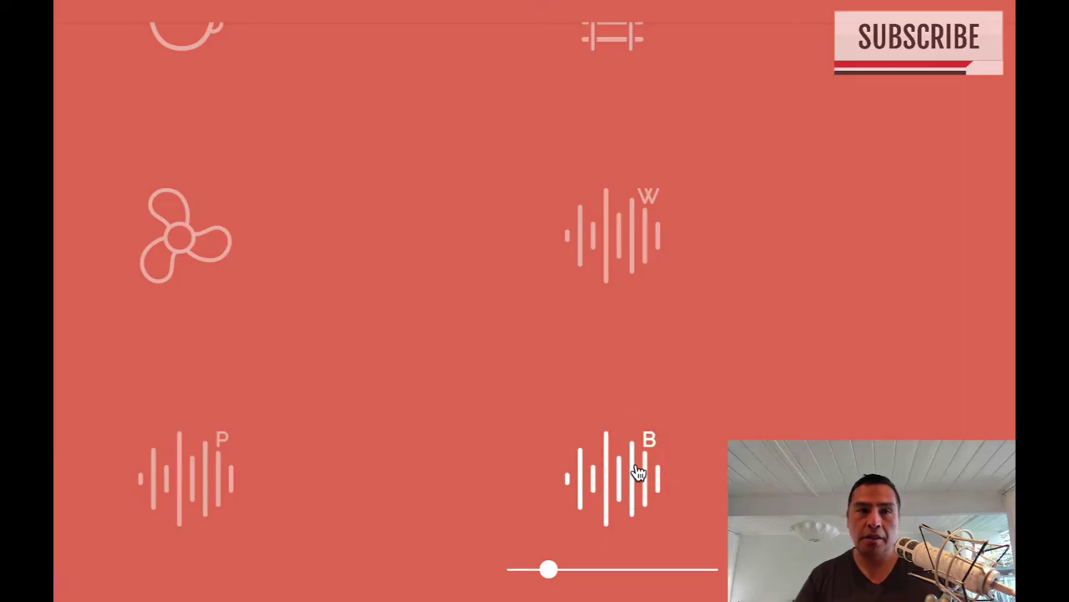
{"action": "left_click", "coordinate": [638, 473]}
Combine the Rain and forest sounds, trying the thunderstorm and wind with them before switching both of those off.
{"action": "scroll", "coordinate": [209, 310], "scroll_direction": "up", "scroll_amount": 6}
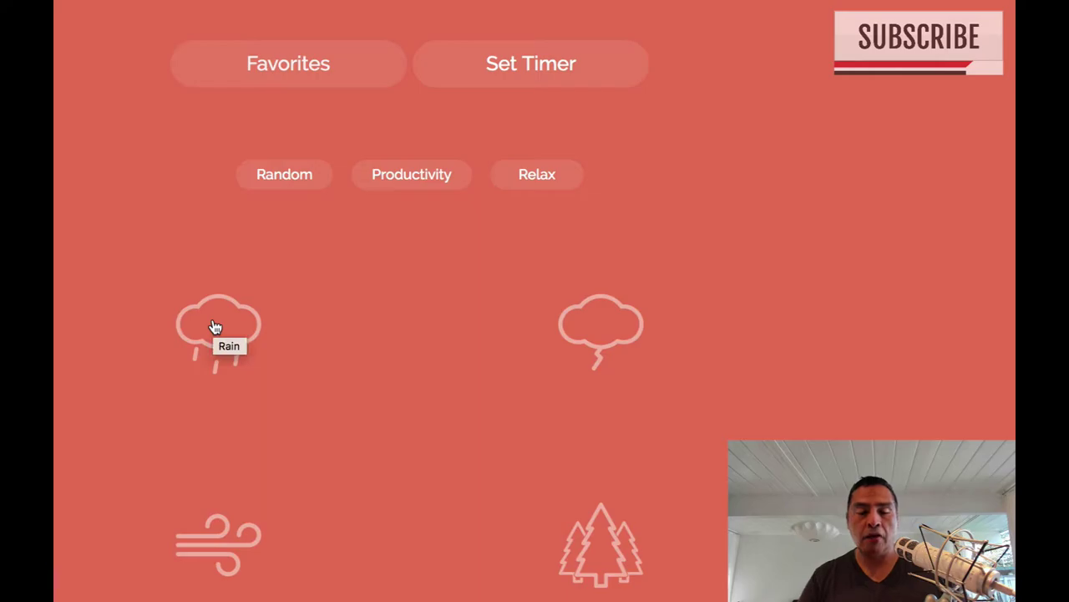
{"action": "left_click", "coordinate": [214, 324]}
{"action": "left_click", "coordinate": [612, 545]}
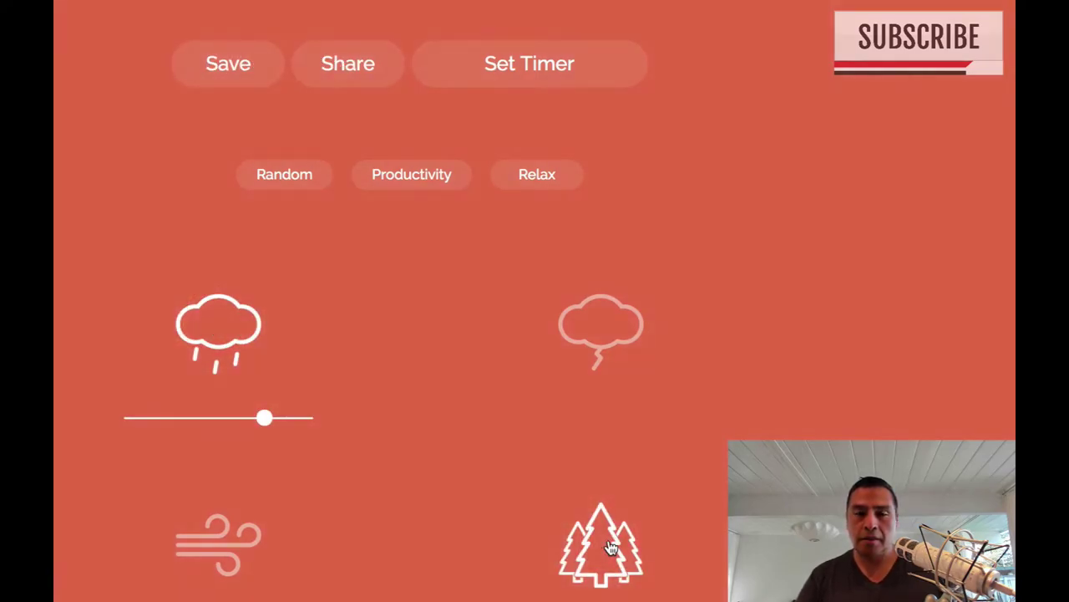
{"action": "left_click", "coordinate": [609, 334]}
{"action": "left_click", "coordinate": [234, 528]}
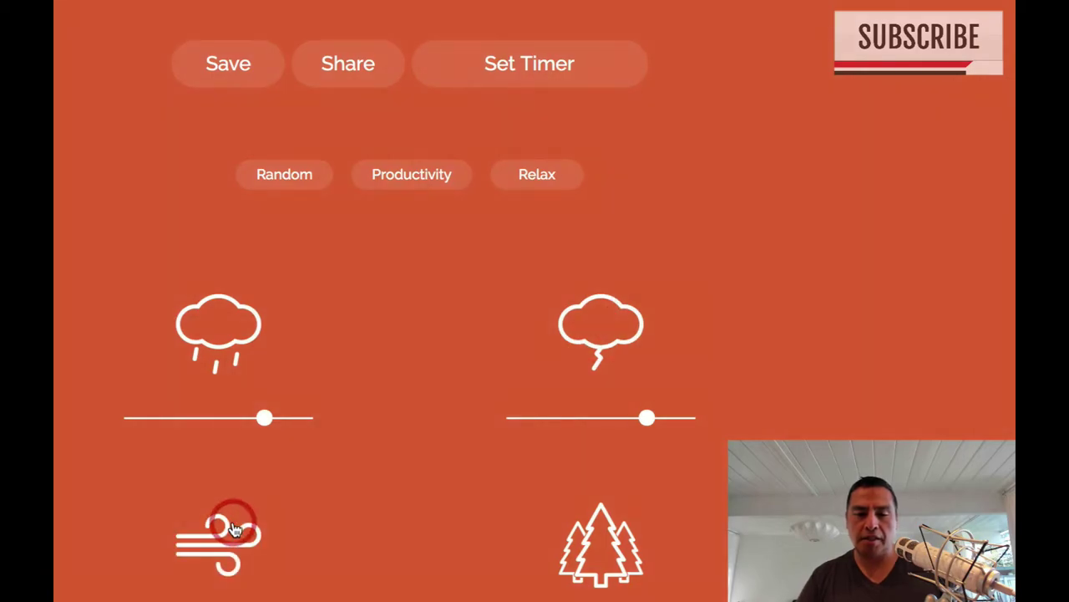
{"action": "left_click", "coordinate": [232, 528]}
{"action": "left_click", "coordinate": [609, 332]}
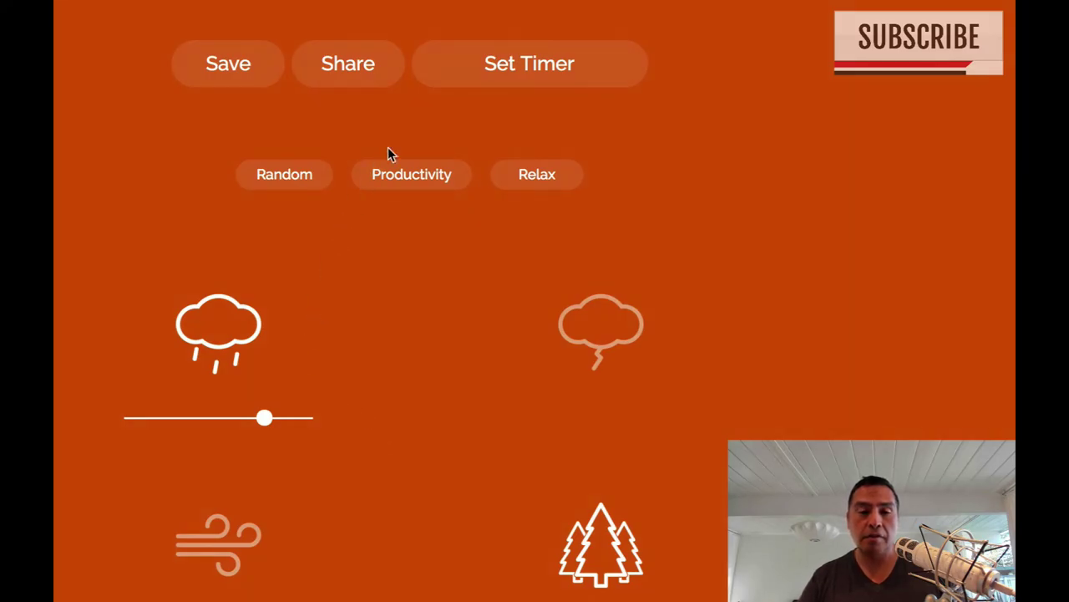
Save the current sound combination under the name "ns test".
{"action": "left_click", "coordinate": [233, 60]}
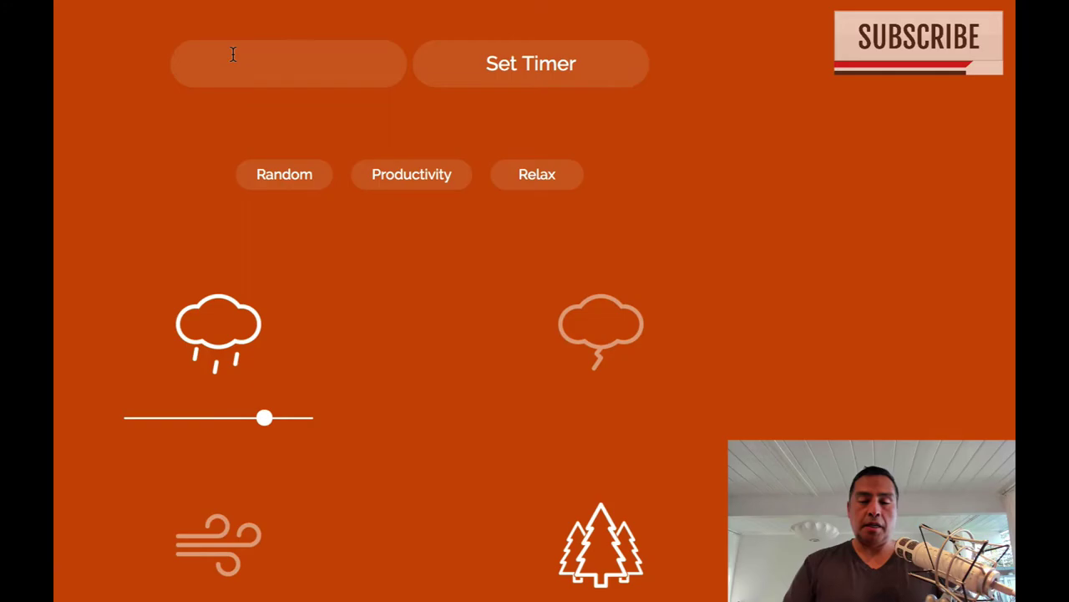
{"action": "type", "text": "ns test"}
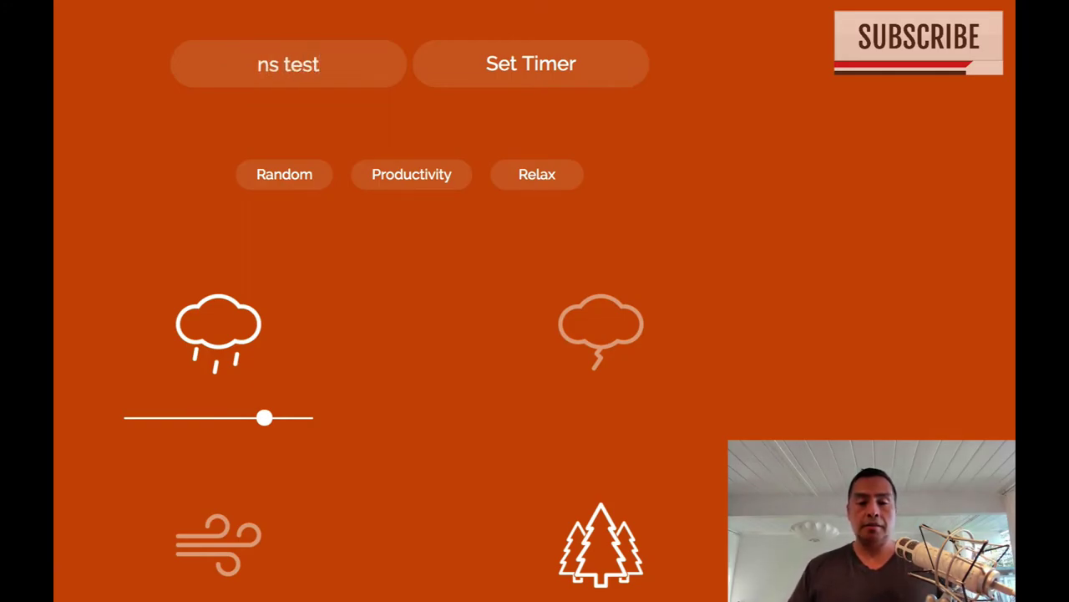
{"action": "key", "text": "Return"}
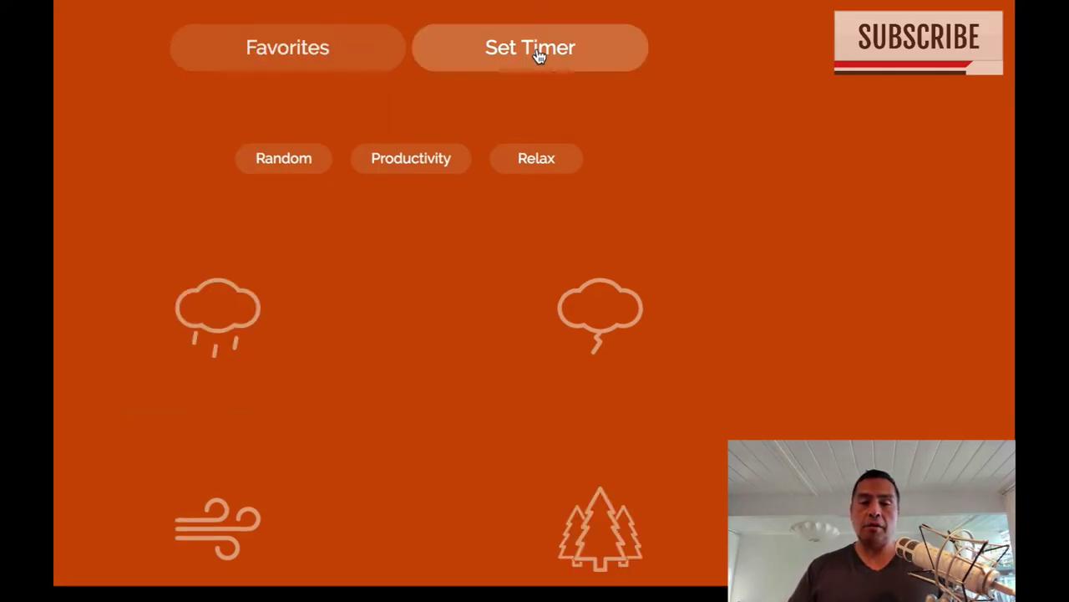
Open the timer to look at its settings, then return to the sounds.
{"action": "left_click", "coordinate": [539, 52]}
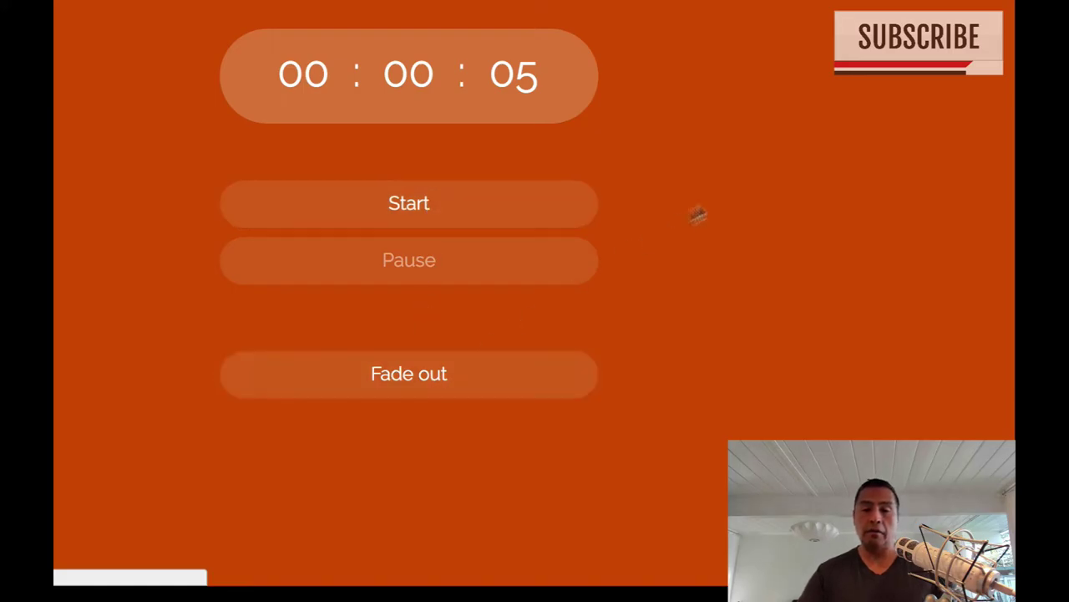
{"action": "left_click", "coordinate": [690, 205]}
Play a Random sound combination and look through which sounds and volumes it uses.
{"action": "left_click", "coordinate": [298, 174]}
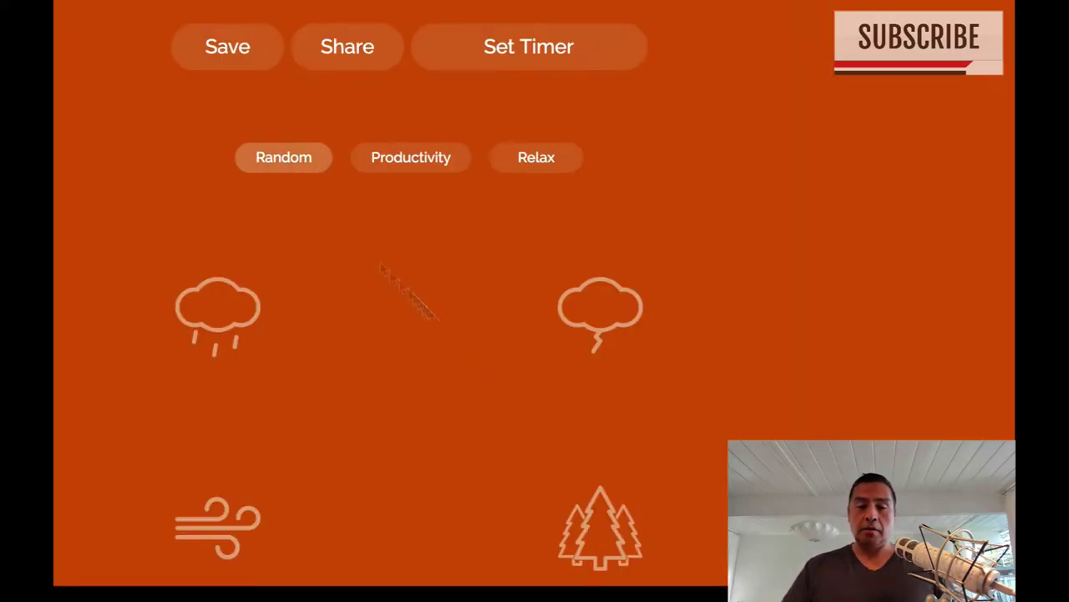
{"action": "scroll", "coordinate": [435, 317], "scroll_direction": "down", "scroll_amount": 7}
{"action": "scroll", "coordinate": [435, 323], "scroll_direction": "down", "scroll_amount": 1}
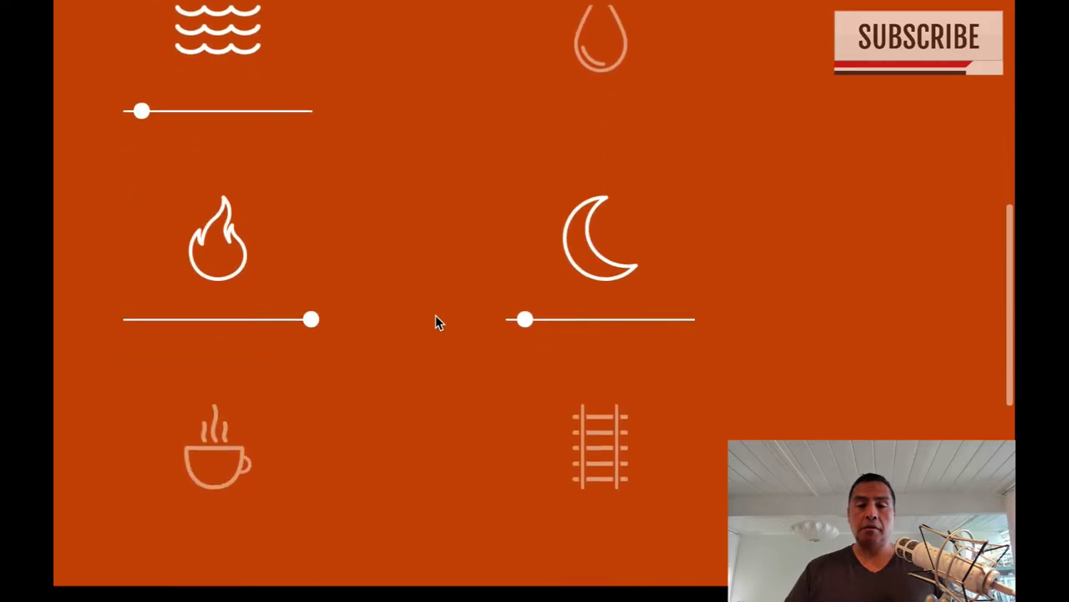
{"action": "scroll", "coordinate": [484, 178], "scroll_direction": "up", "scroll_amount": 9}
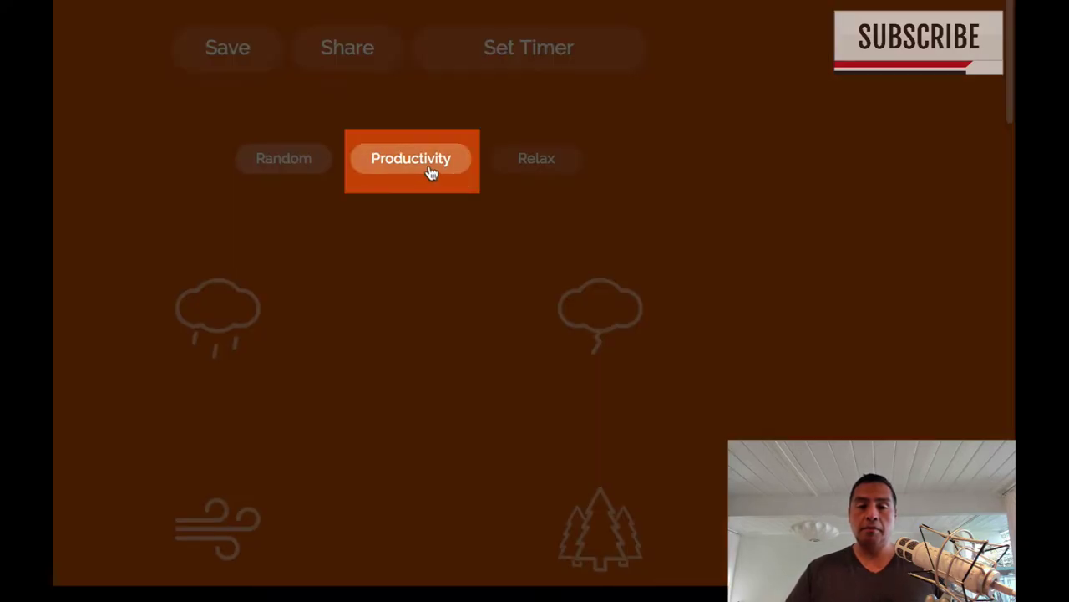
Play the Productivity combination and look through which sounds and volumes it uses.
{"action": "left_click", "coordinate": [423, 180]}
{"action": "scroll", "coordinate": [432, 320], "scroll_direction": "down", "scroll_amount": 12}
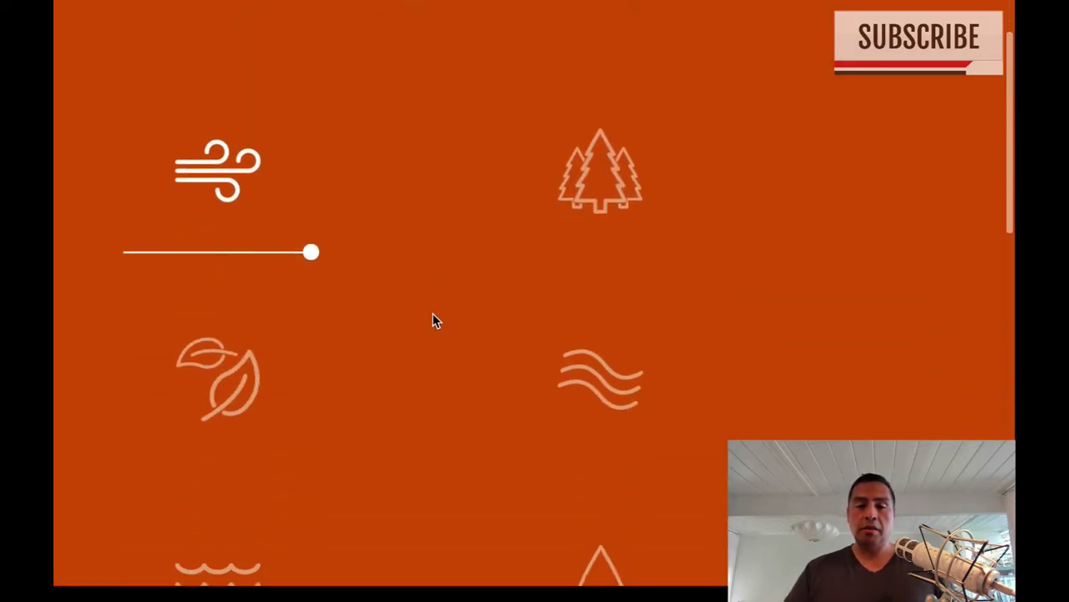
{"action": "scroll", "coordinate": [433, 320], "scroll_direction": "up", "scroll_amount": 10}
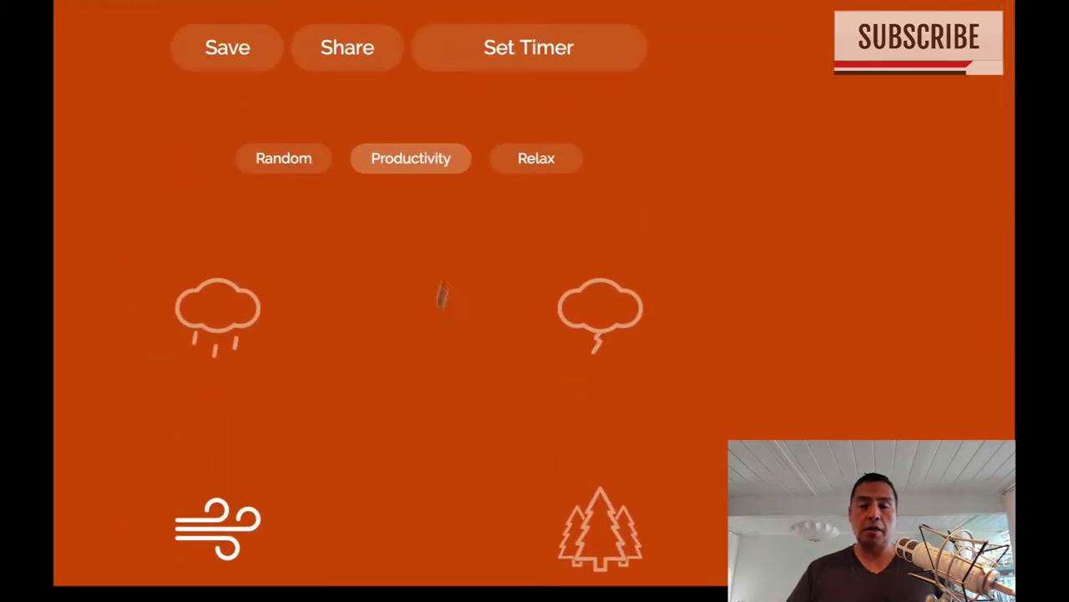
Play the Relax combination, look through which sounds and volumes it uses, and choose Relax again.
{"action": "left_click", "coordinate": [537, 158]}
{"action": "scroll", "coordinate": [429, 333], "scroll_direction": "down", "scroll_amount": 5}
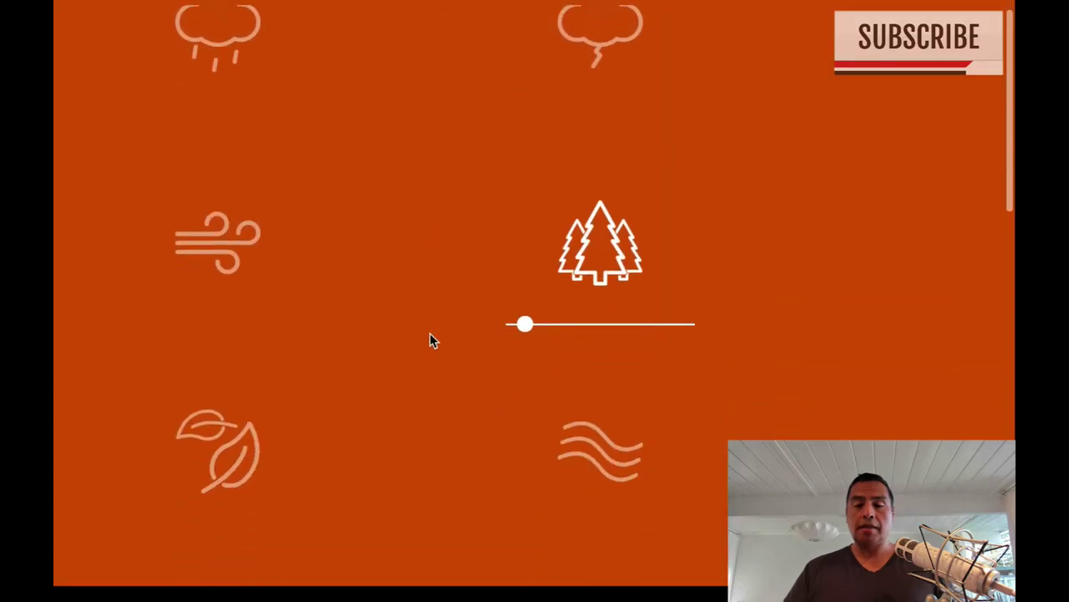
{"action": "scroll", "coordinate": [429, 333], "scroll_direction": "up", "scroll_amount": 5}
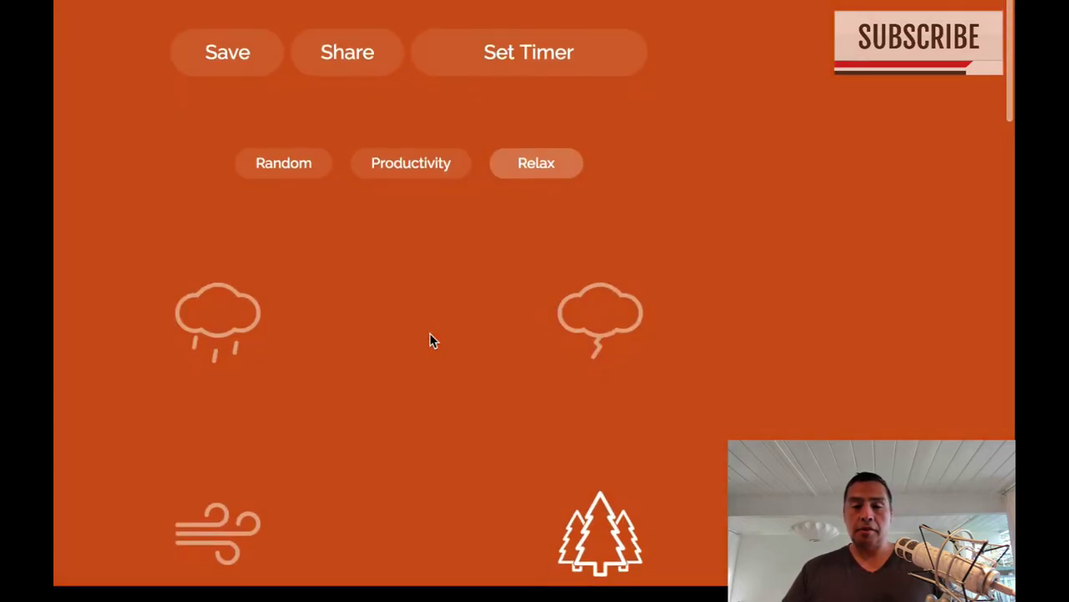
{"action": "left_click", "coordinate": [538, 160]}
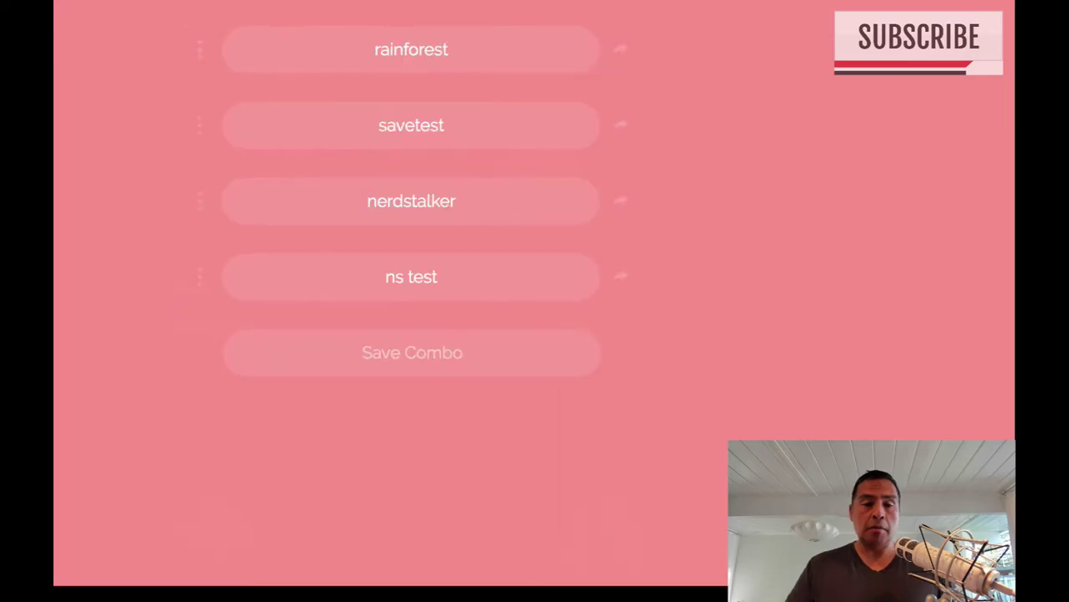
Play the saved "ns test" combo from the favorites as a preview and stop it again.
{"action": "left_click", "coordinate": [387, 279]}
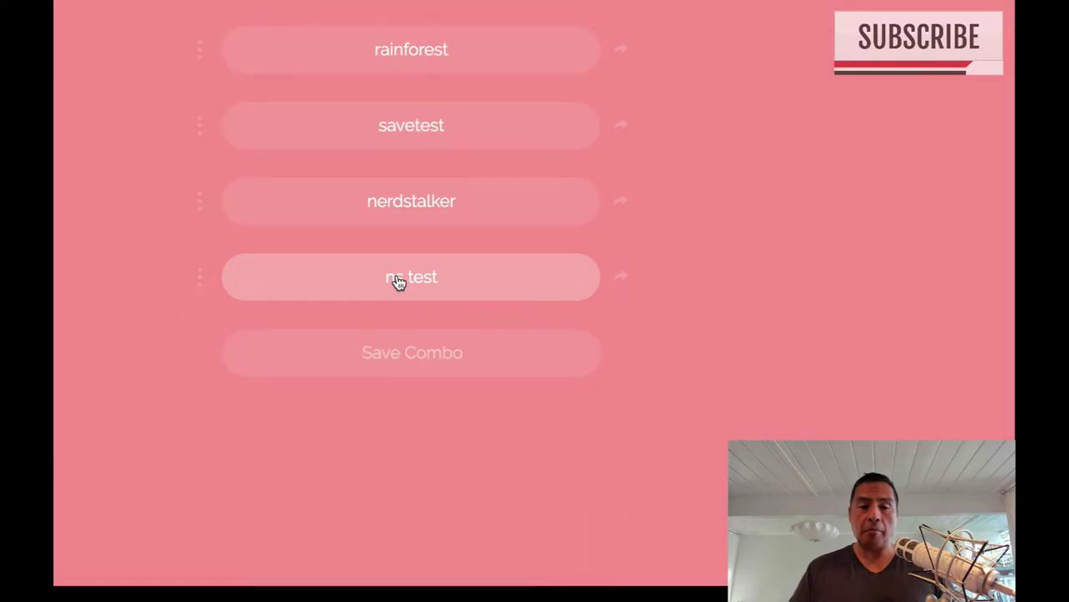
{"action": "left_click", "coordinate": [397, 281]}
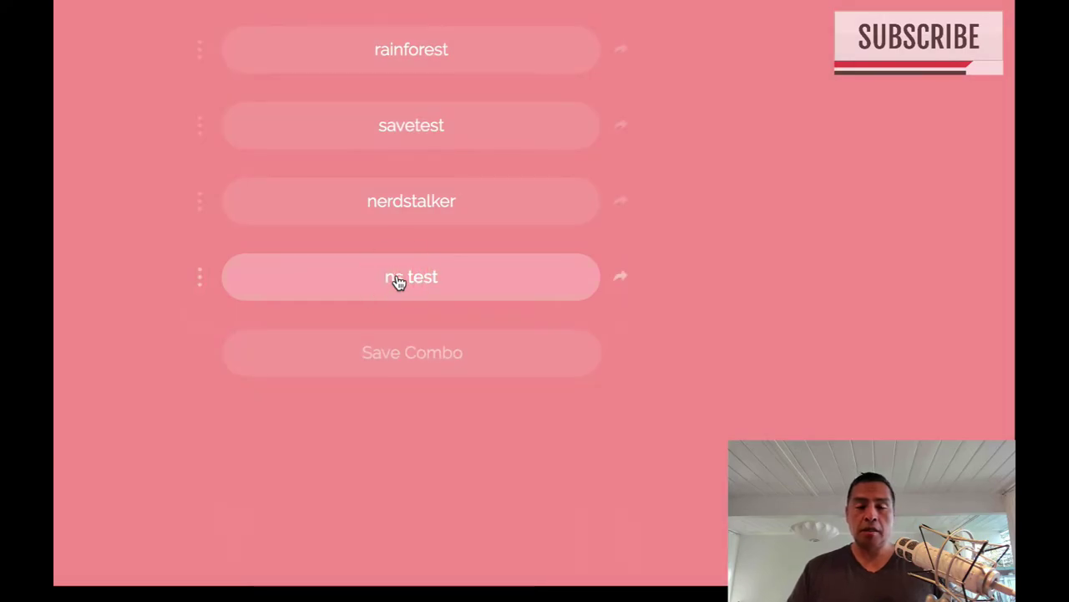
{"action": "left_click", "coordinate": [398, 281]}
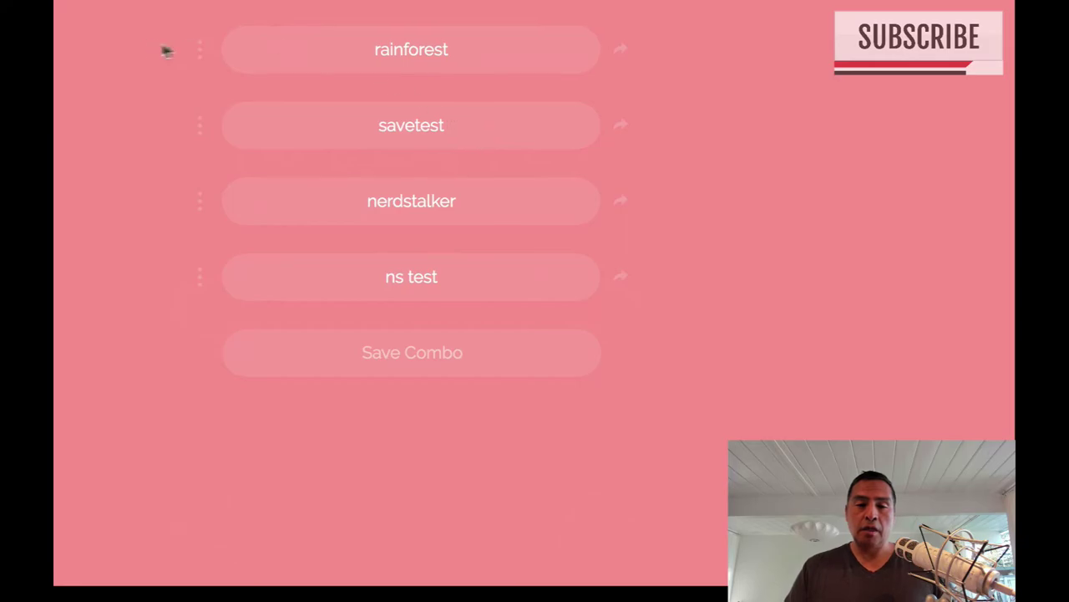
Delete the "savetest" combo from the favorite combos.
{"action": "left_click", "coordinate": [202, 134]}
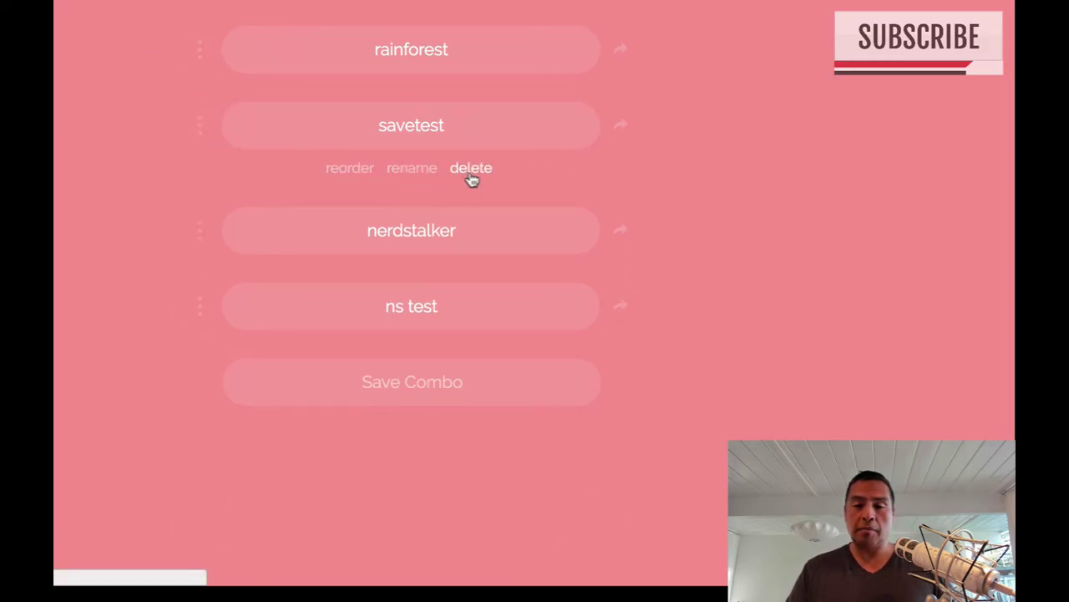
{"action": "left_click", "coordinate": [474, 171]}
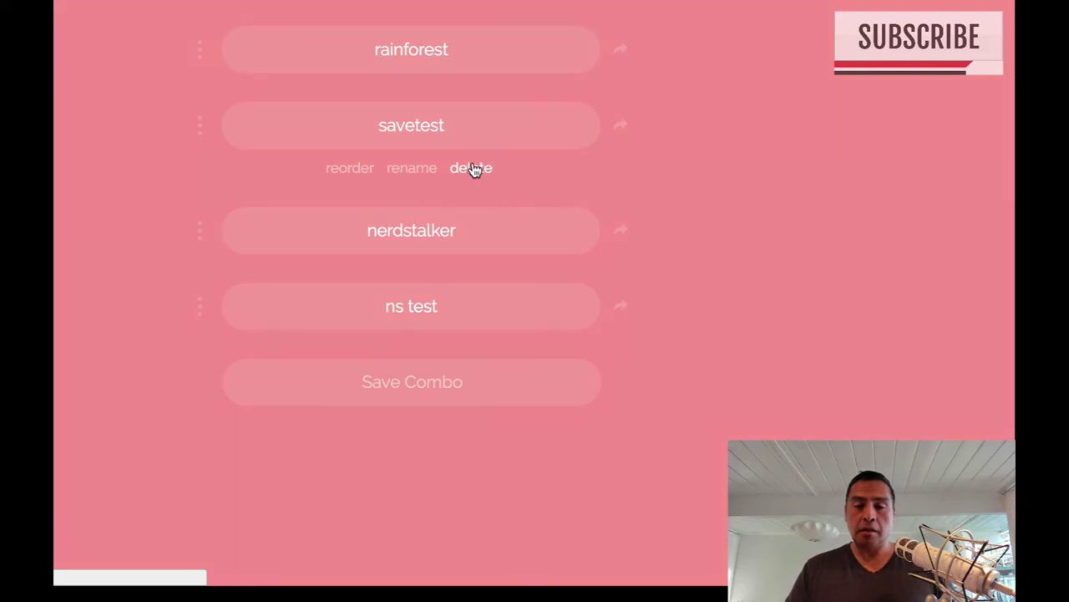
{"action": "left_click", "coordinate": [473, 168]}
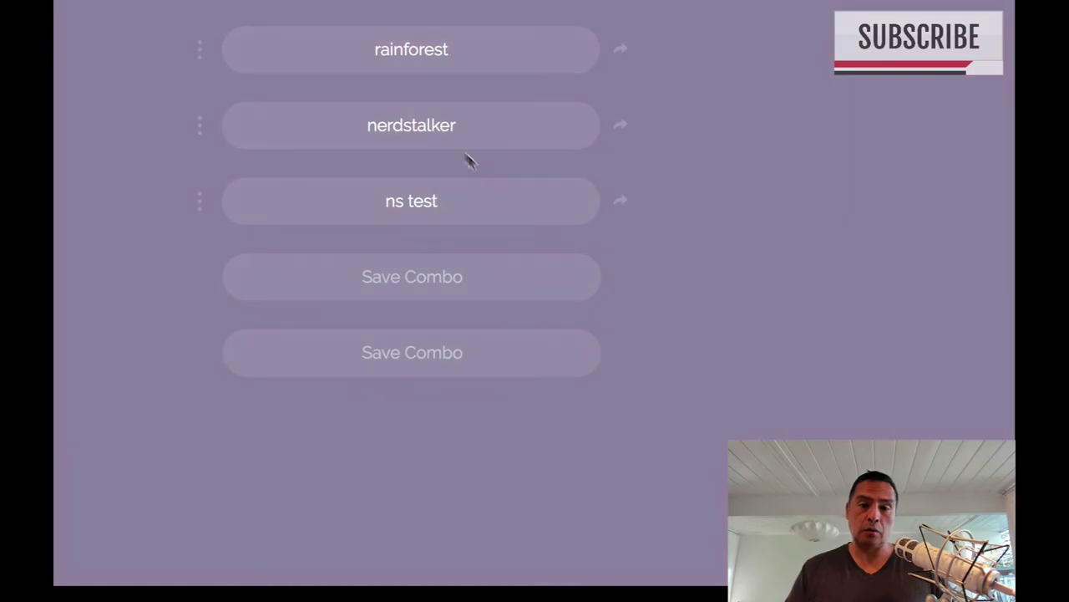
Rename the "nerdstalker" combo to "hello" and look at its sharing options before closing them.
{"action": "left_click", "coordinate": [444, 125]}
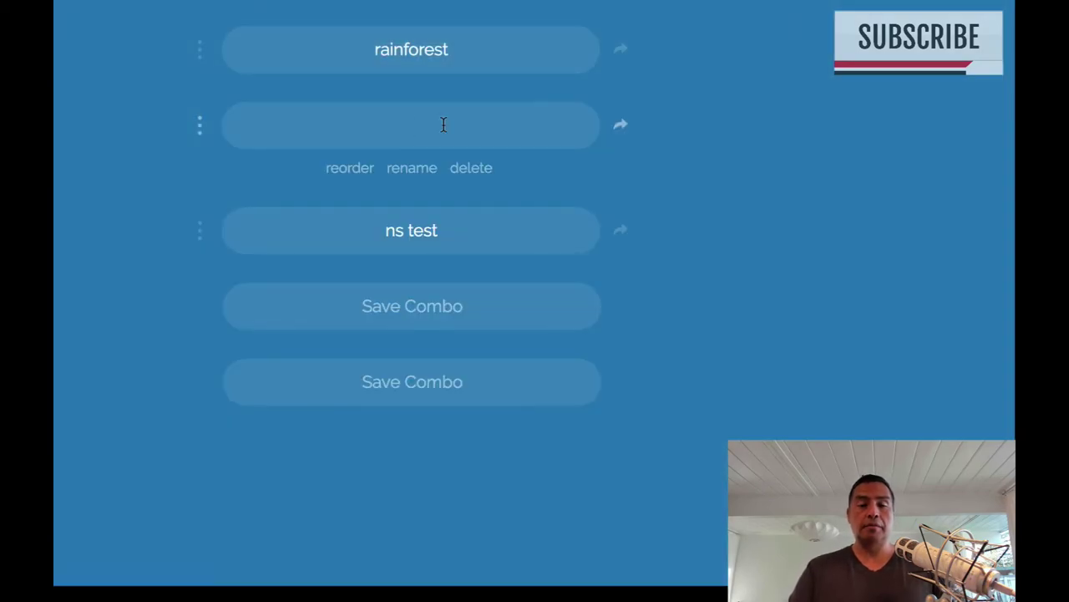
{"action": "type", "text": "hello"}
{"action": "key", "text": "Return"}
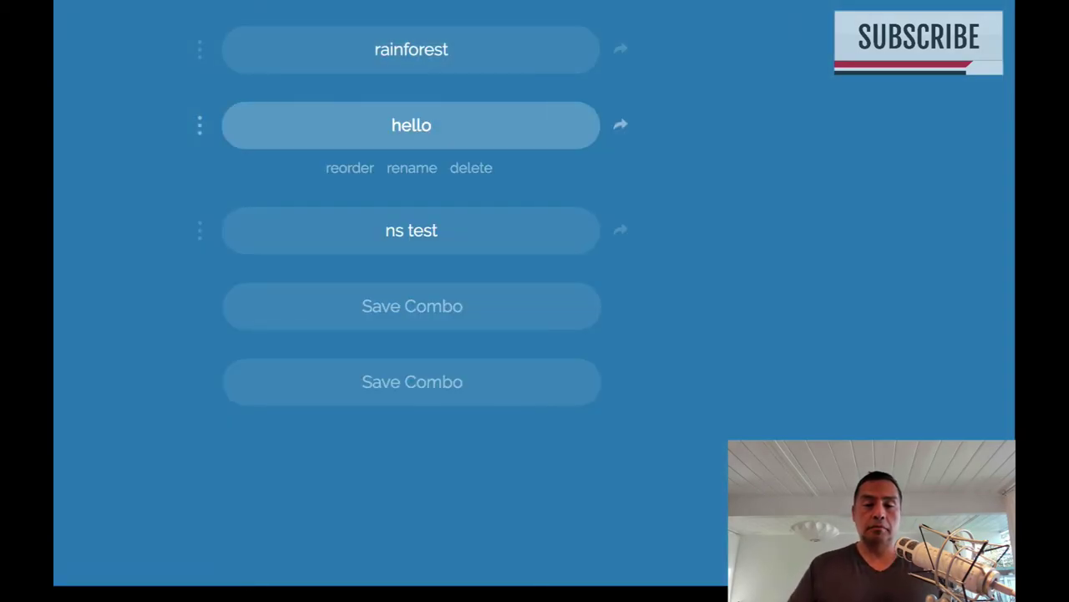
{"action": "left_click", "coordinate": [622, 127]}
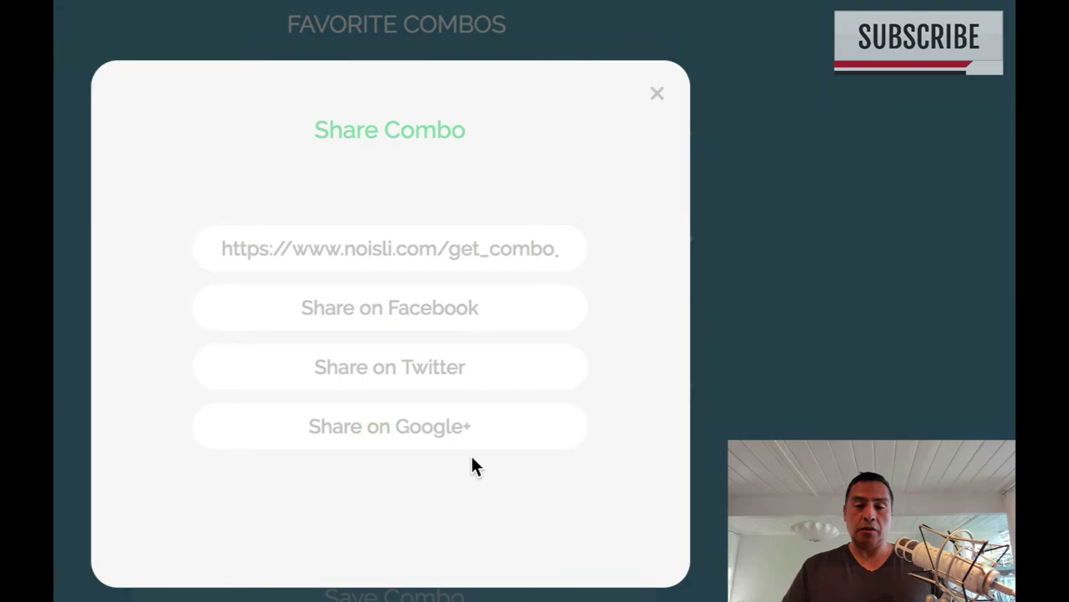
{"action": "left_click", "coordinate": [660, 98]}
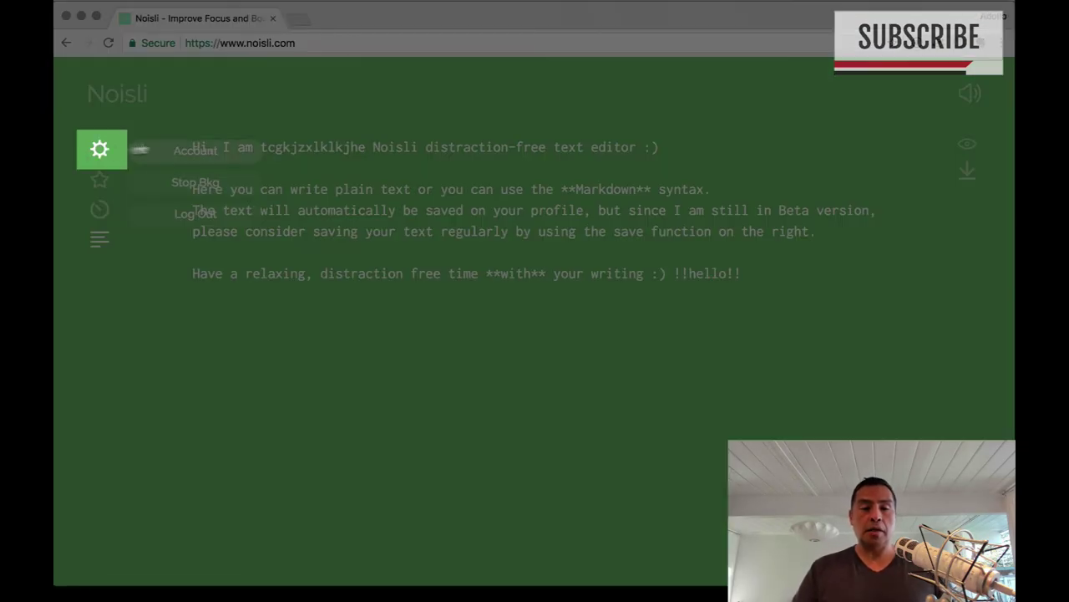
Open the account settings and look through the basic information, change password and leave account sections.
{"action": "left_click", "coordinate": [99, 243]}
{"action": "mouse_move", "coordinate": [98, 148]}
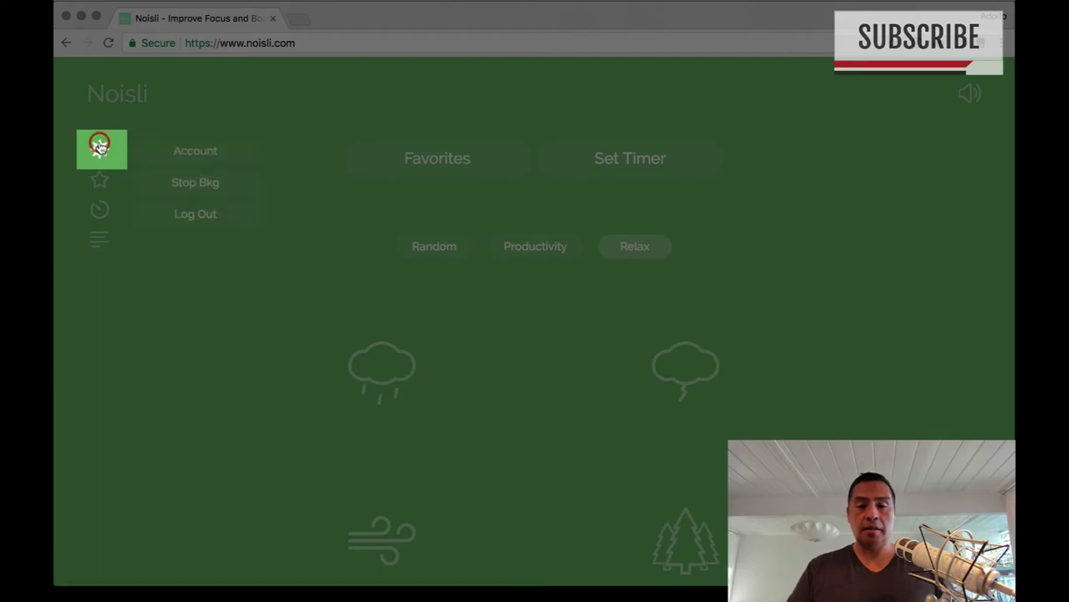
{"action": "left_click", "coordinate": [195, 151]}
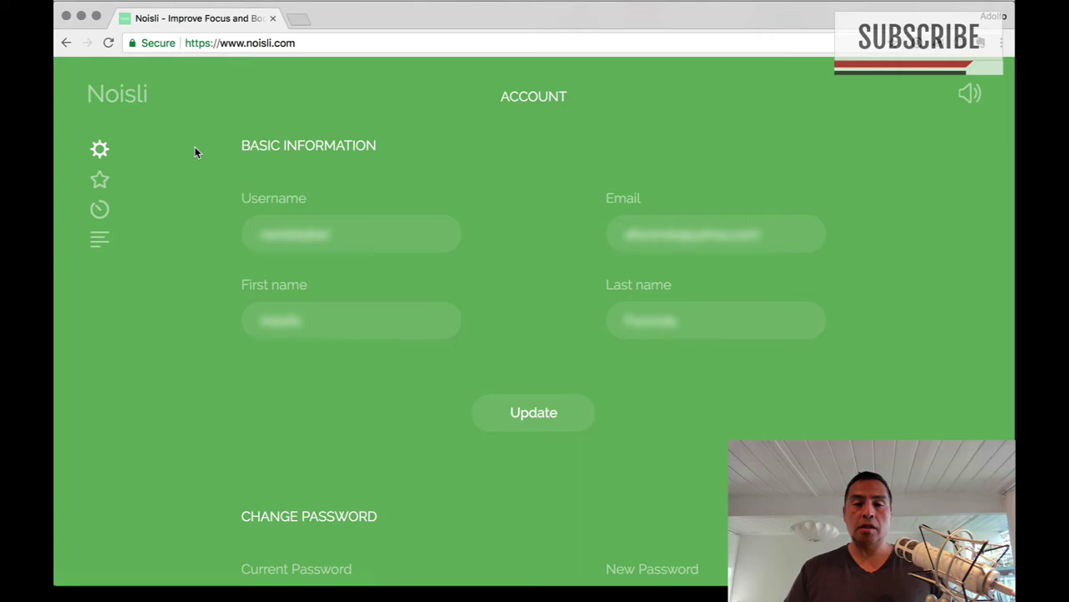
{"action": "scroll", "coordinate": [210, 388], "scroll_direction": "down", "scroll_amount": 5}
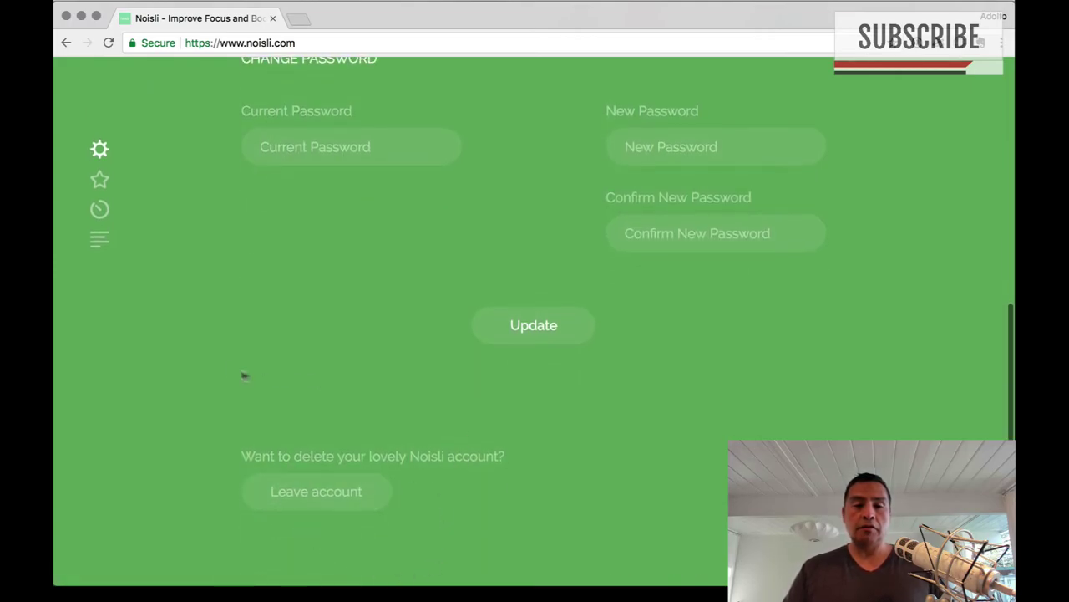
Open the distraction-free text editor and add the line "Hi this is a bold test." below the existing text.
{"action": "left_click", "coordinate": [101, 244]}
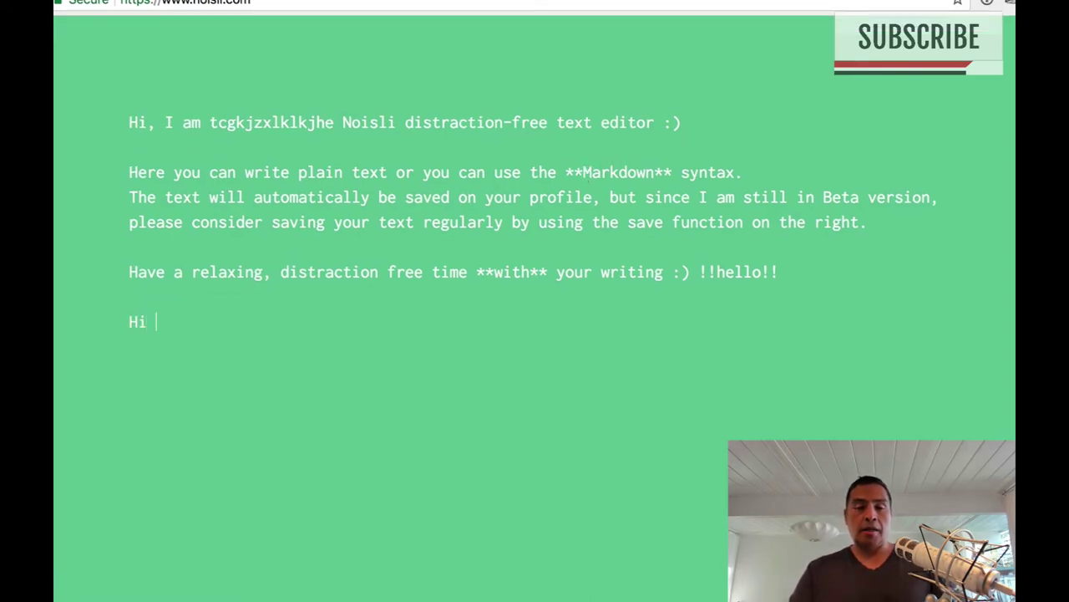
{"action": "type", "text": "thi"}
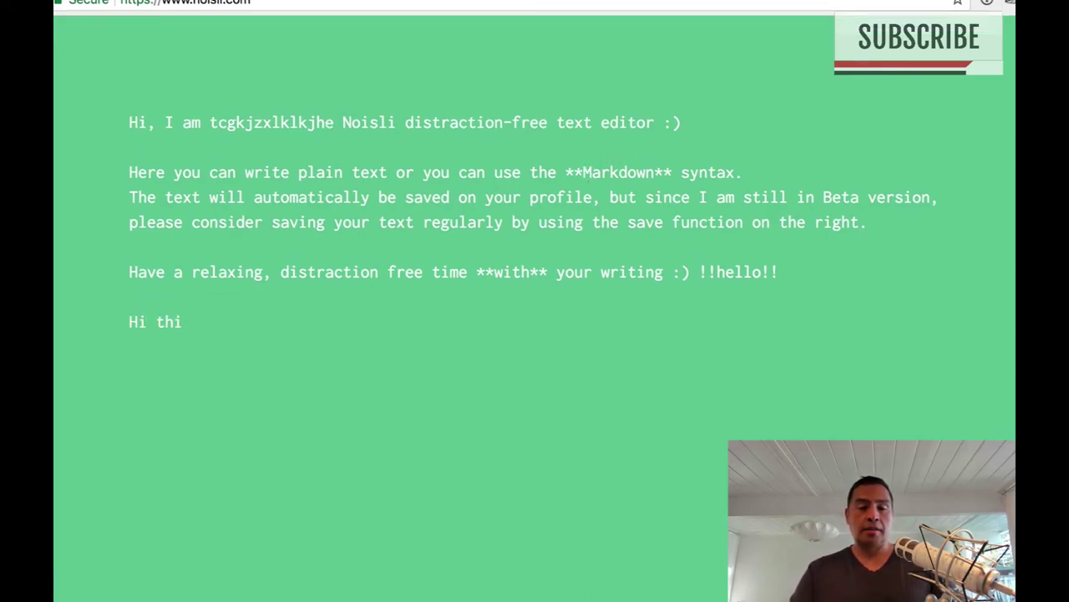
{"action": "type", "text": "sis a bold"}
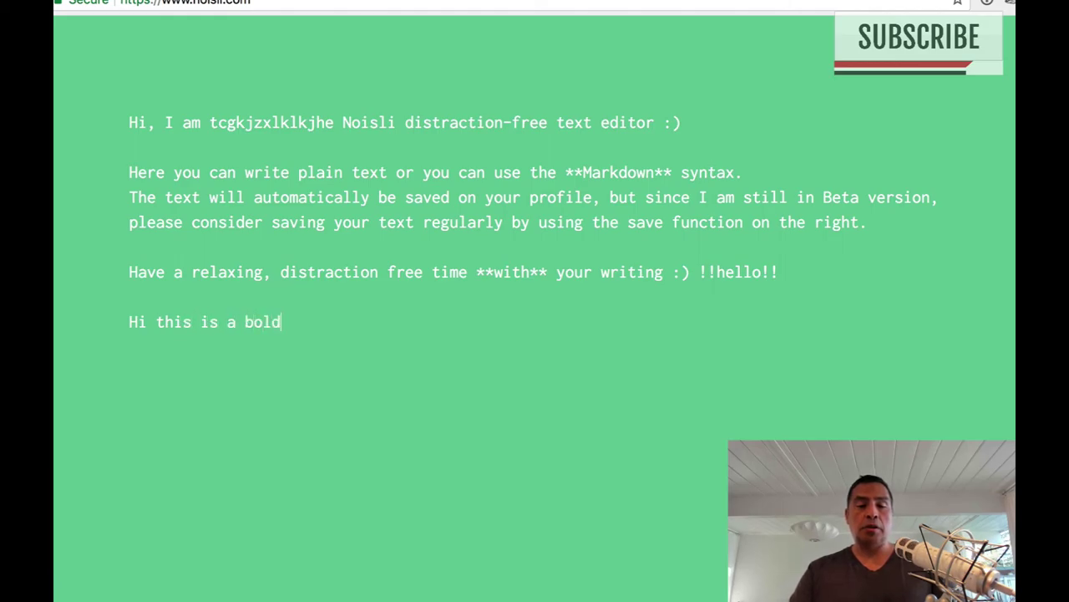
{"action": "type", "text": " test."}
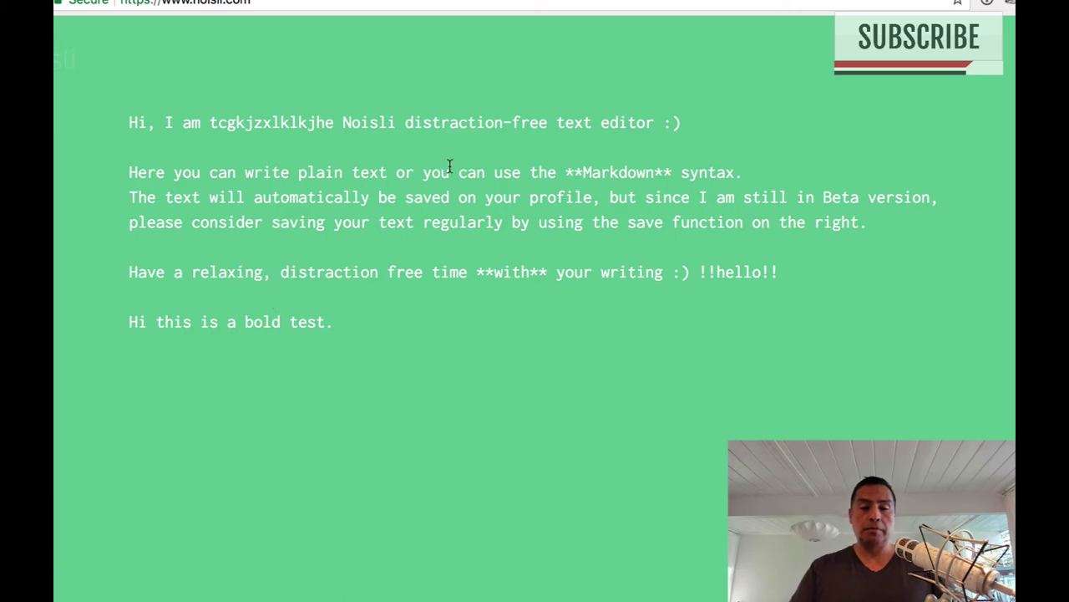
Format the word "bold" in the new line as Markdown bold by enclosing it in double asterisks.
{"action": "type", "text": "**"}
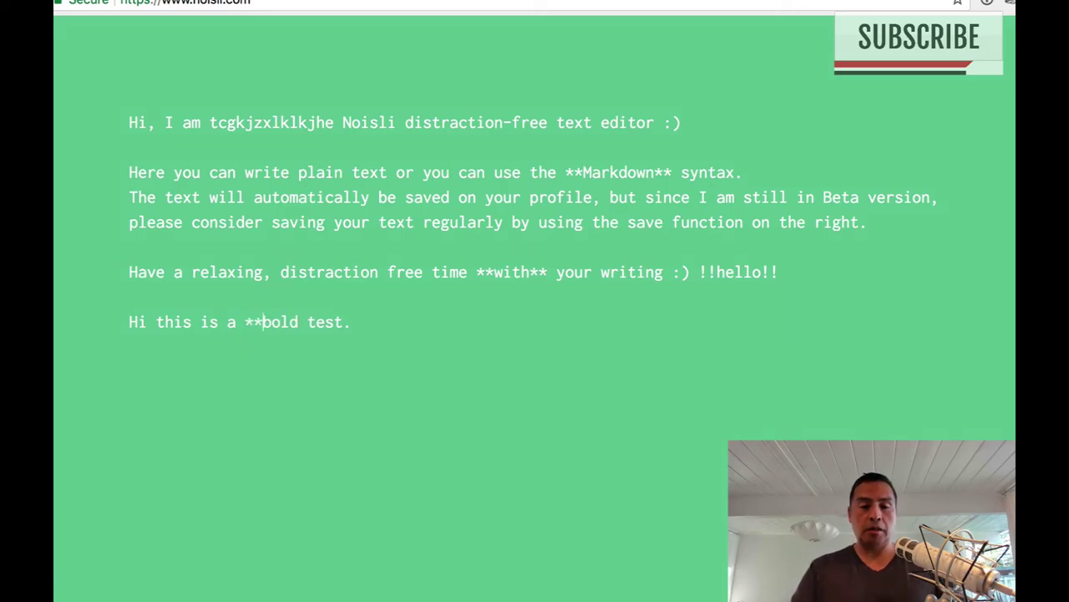
{"action": "type", "text": "**"}
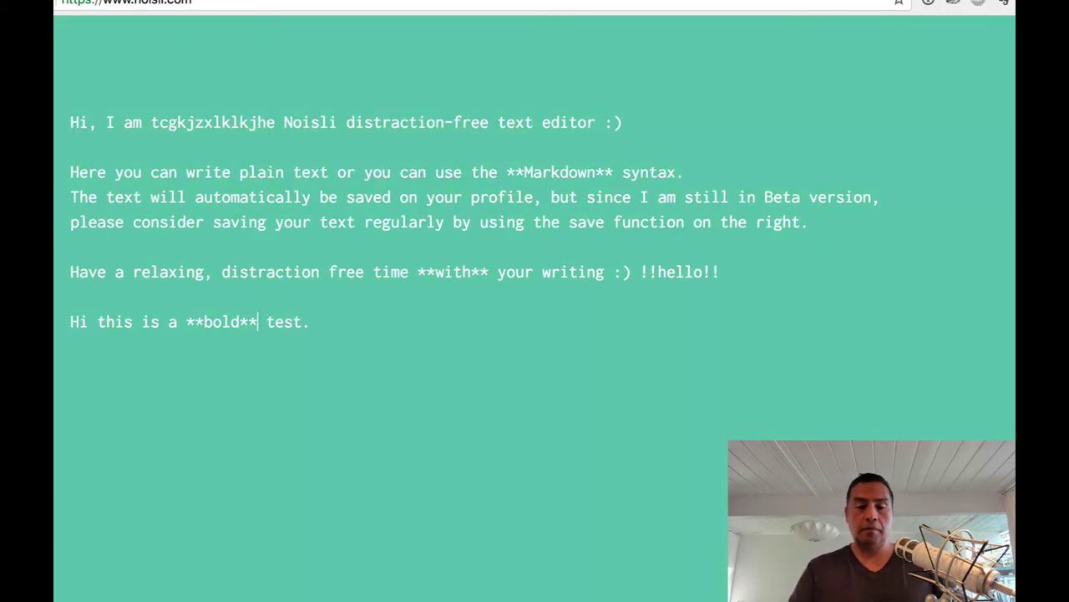
{"action": "left_click", "coordinate": [658, 336]}
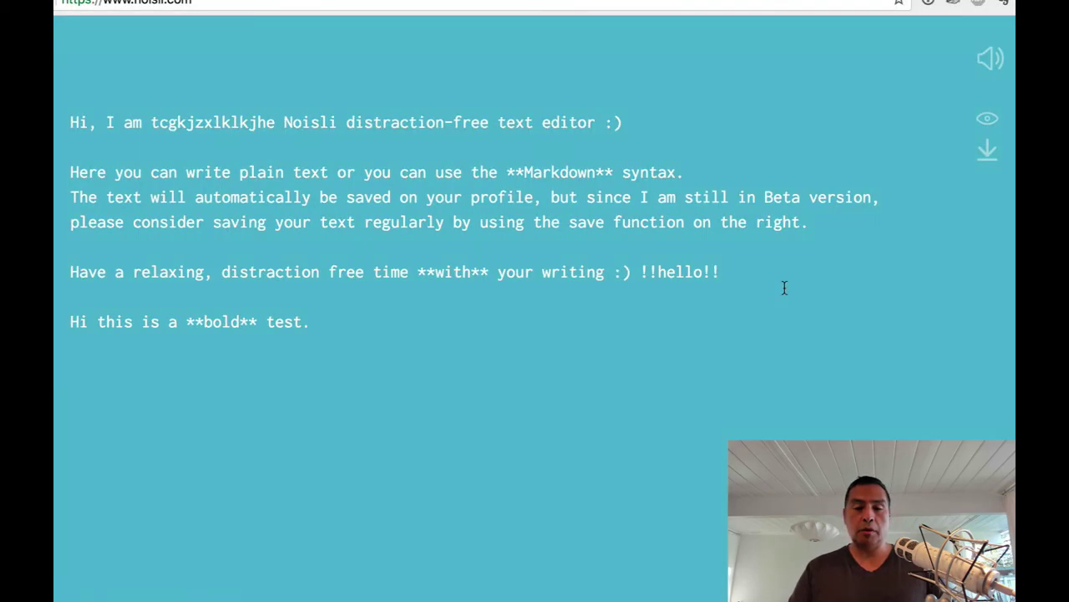
Preview the text with its Markdown formatting applied and download it.
{"action": "left_click", "coordinate": [988, 122]}
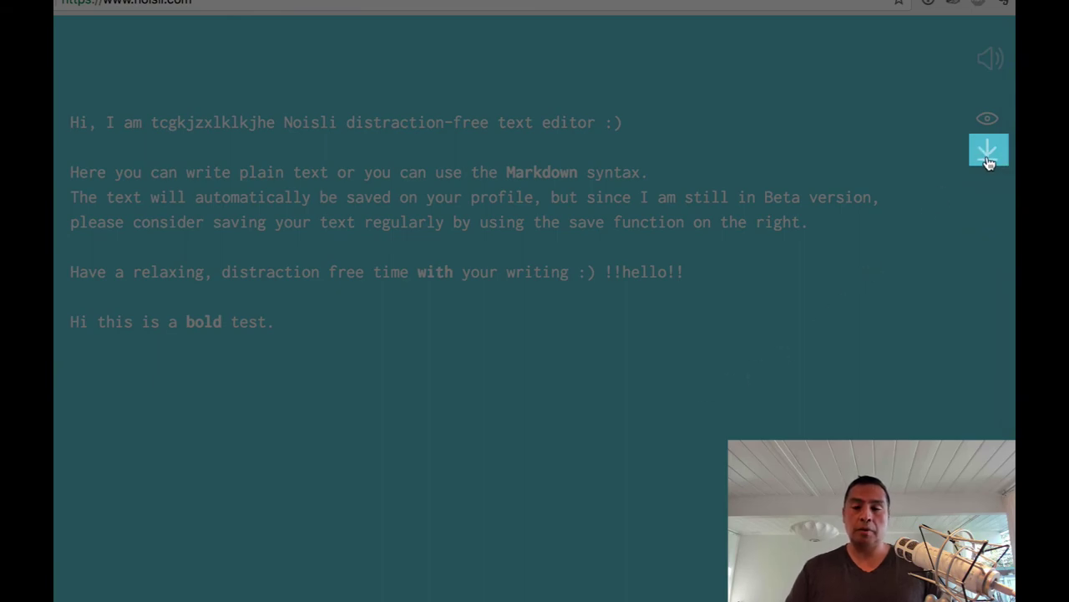
{"action": "left_click", "coordinate": [989, 156]}
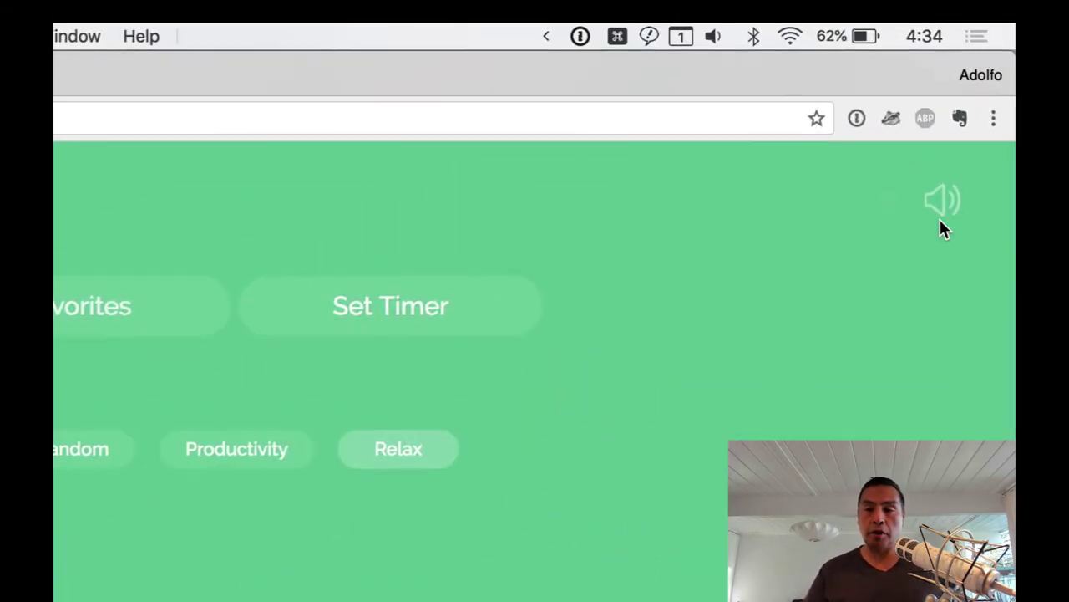
Reveal the master volume control on the sounds page and turn on the rain and thunderstorm sounds.
{"action": "left_click", "coordinate": [911, 93]}
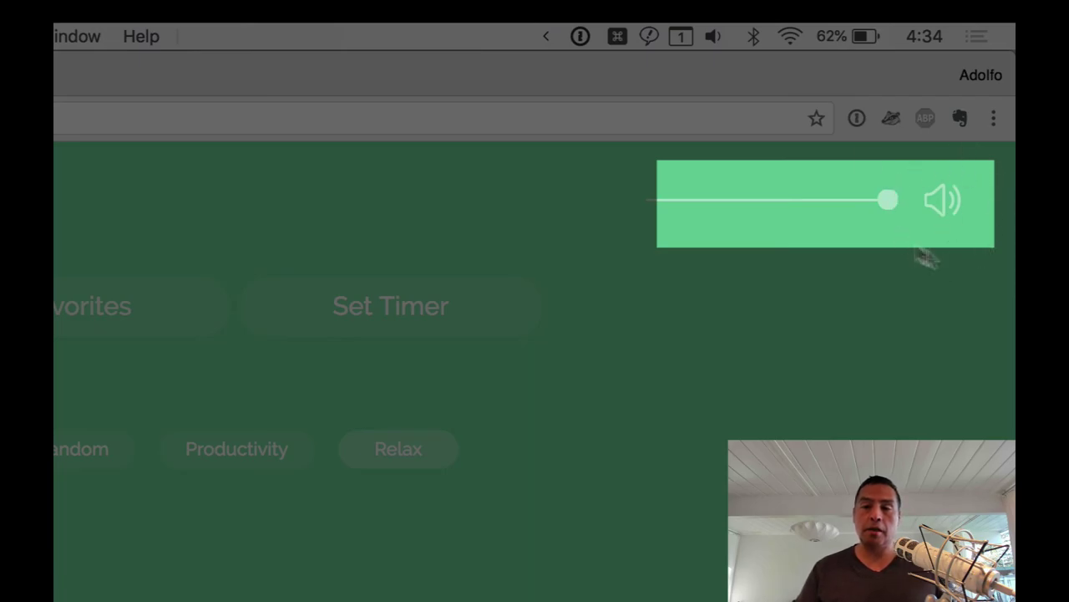
{"action": "mouse_move", "coordinate": [888, 199]}
{"action": "left_mouse_down"}
{"action": "mouse_move", "coordinate": [721, 191]}
{"action": "mouse_move", "coordinate": [883, 205]}
{"action": "left_mouse_up"}
{"action": "left_click", "coordinate": [930, 204]}
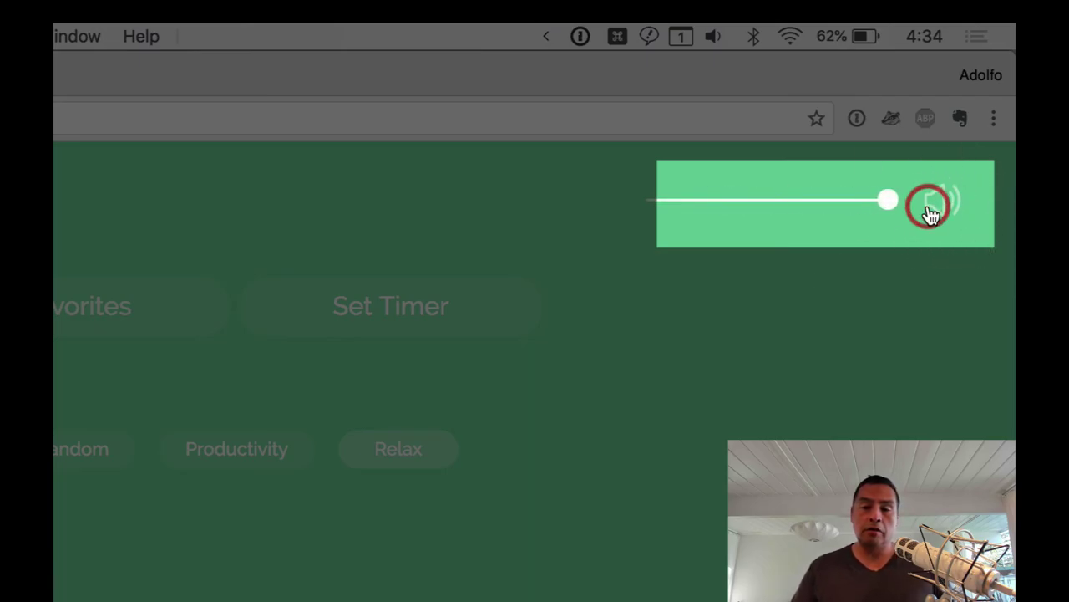
{"action": "left_click", "coordinate": [481, 601]}
{"action": "left_click", "coordinate": [383, 404]}
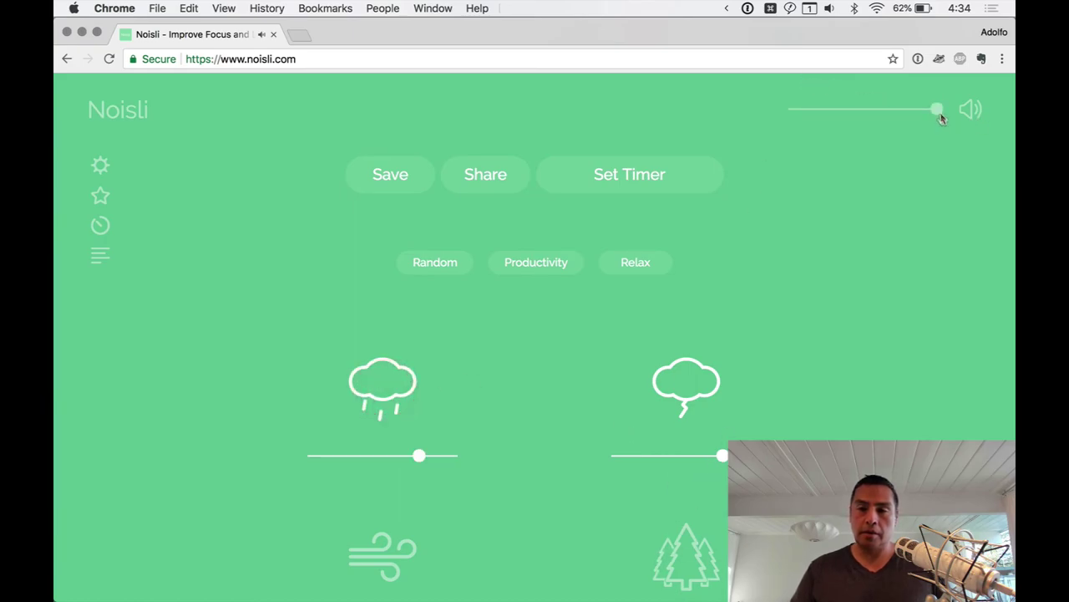
Try out the master volume slider, and mute and unmute all playing sounds.
{"action": "left_click_drag", "start_coordinate": [936, 111], "coordinate": [967, 136]}
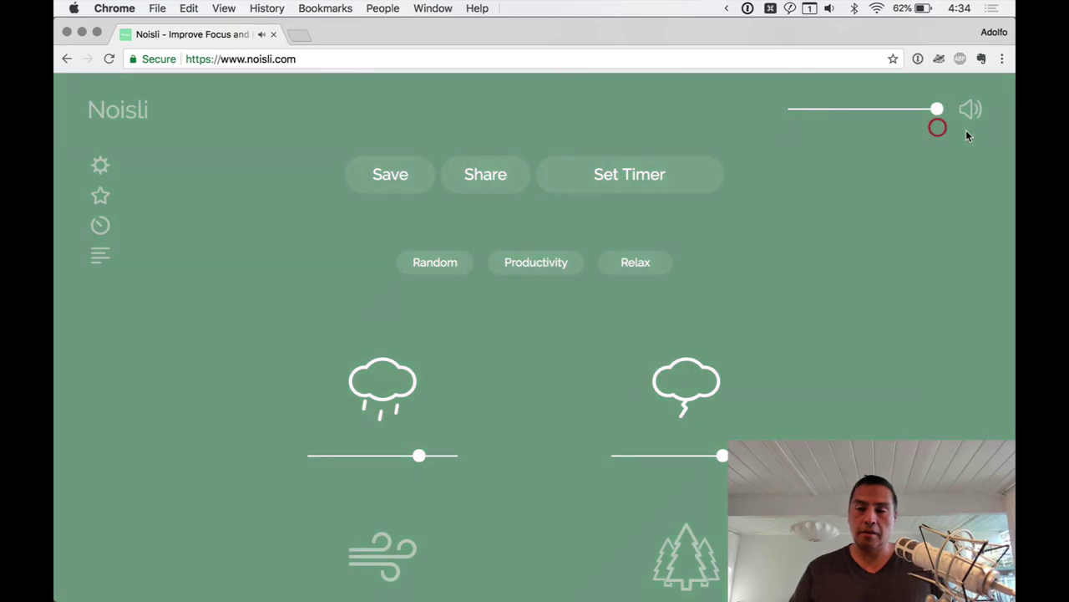
{"action": "left_click", "coordinate": [983, 111]}
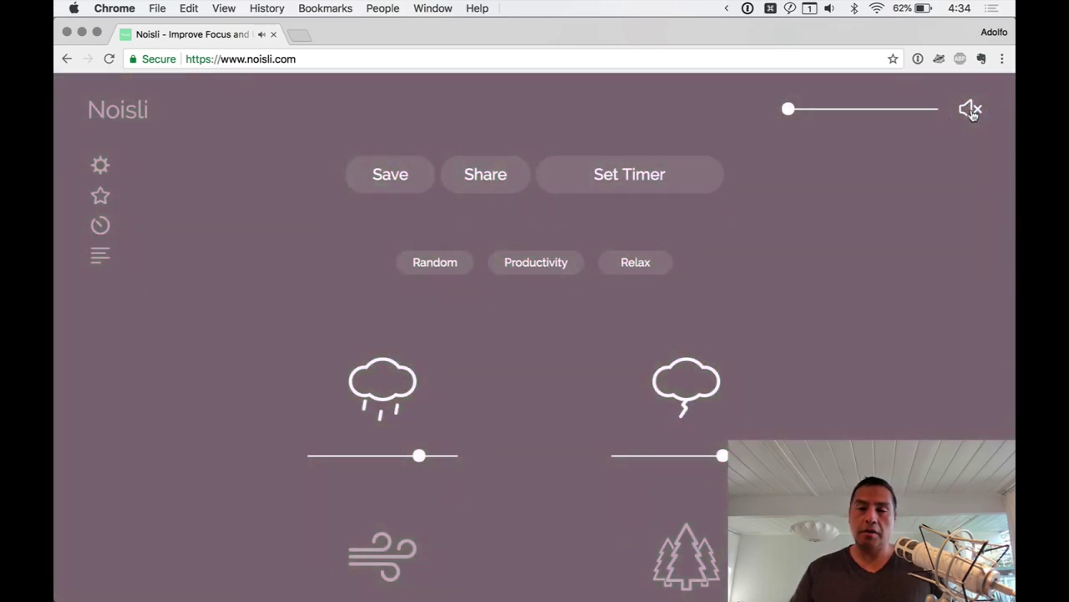
{"action": "left_click", "coordinate": [982, 111]}
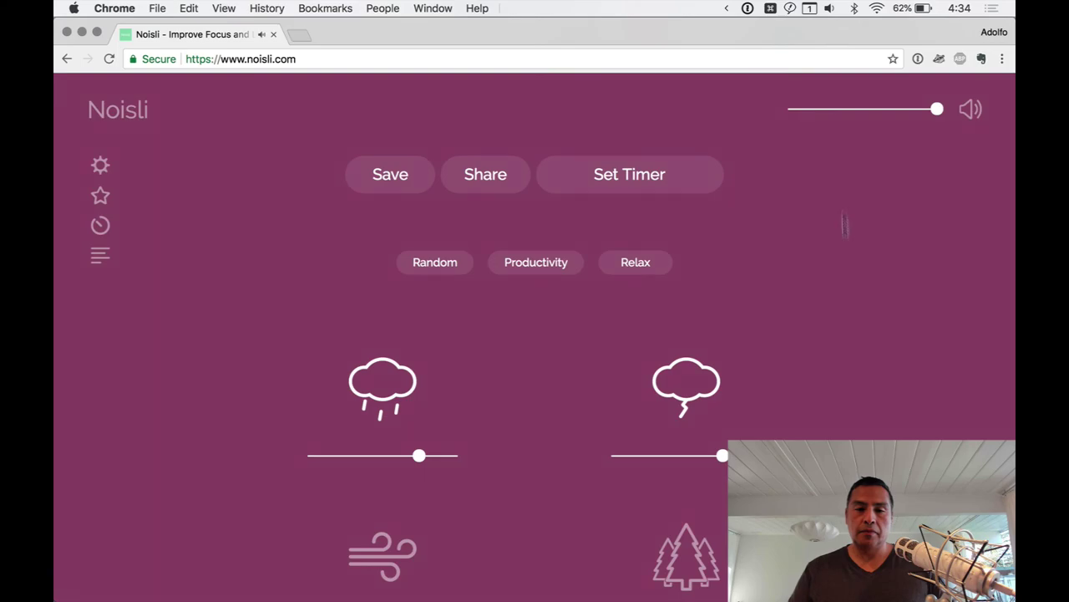
Turn off the rain and thunderstorm sounds.
{"action": "left_click", "coordinate": [386, 388]}
{"action": "left_click", "coordinate": [677, 408]}
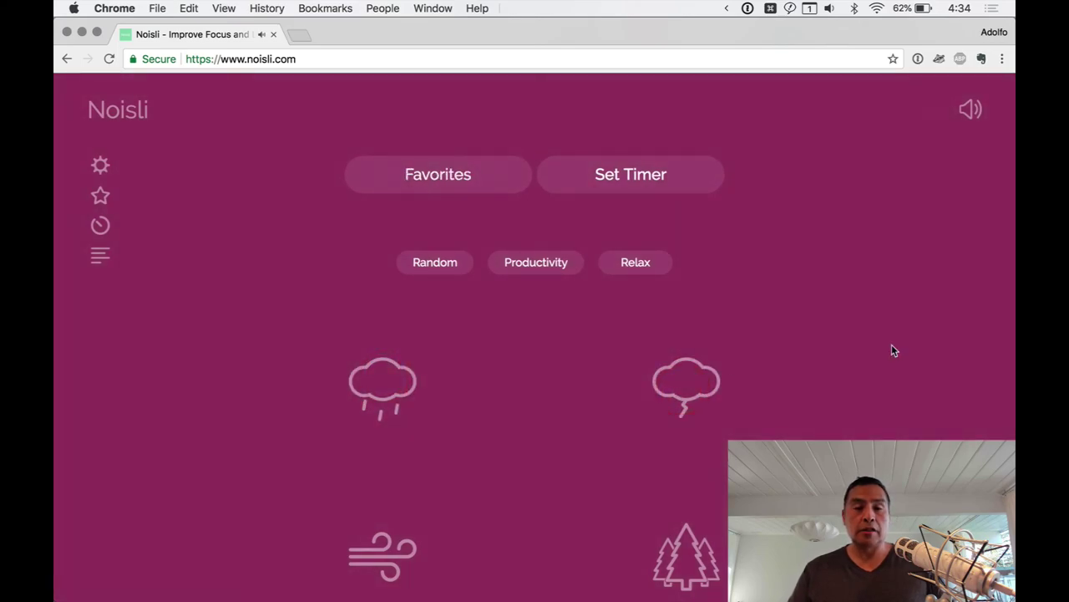